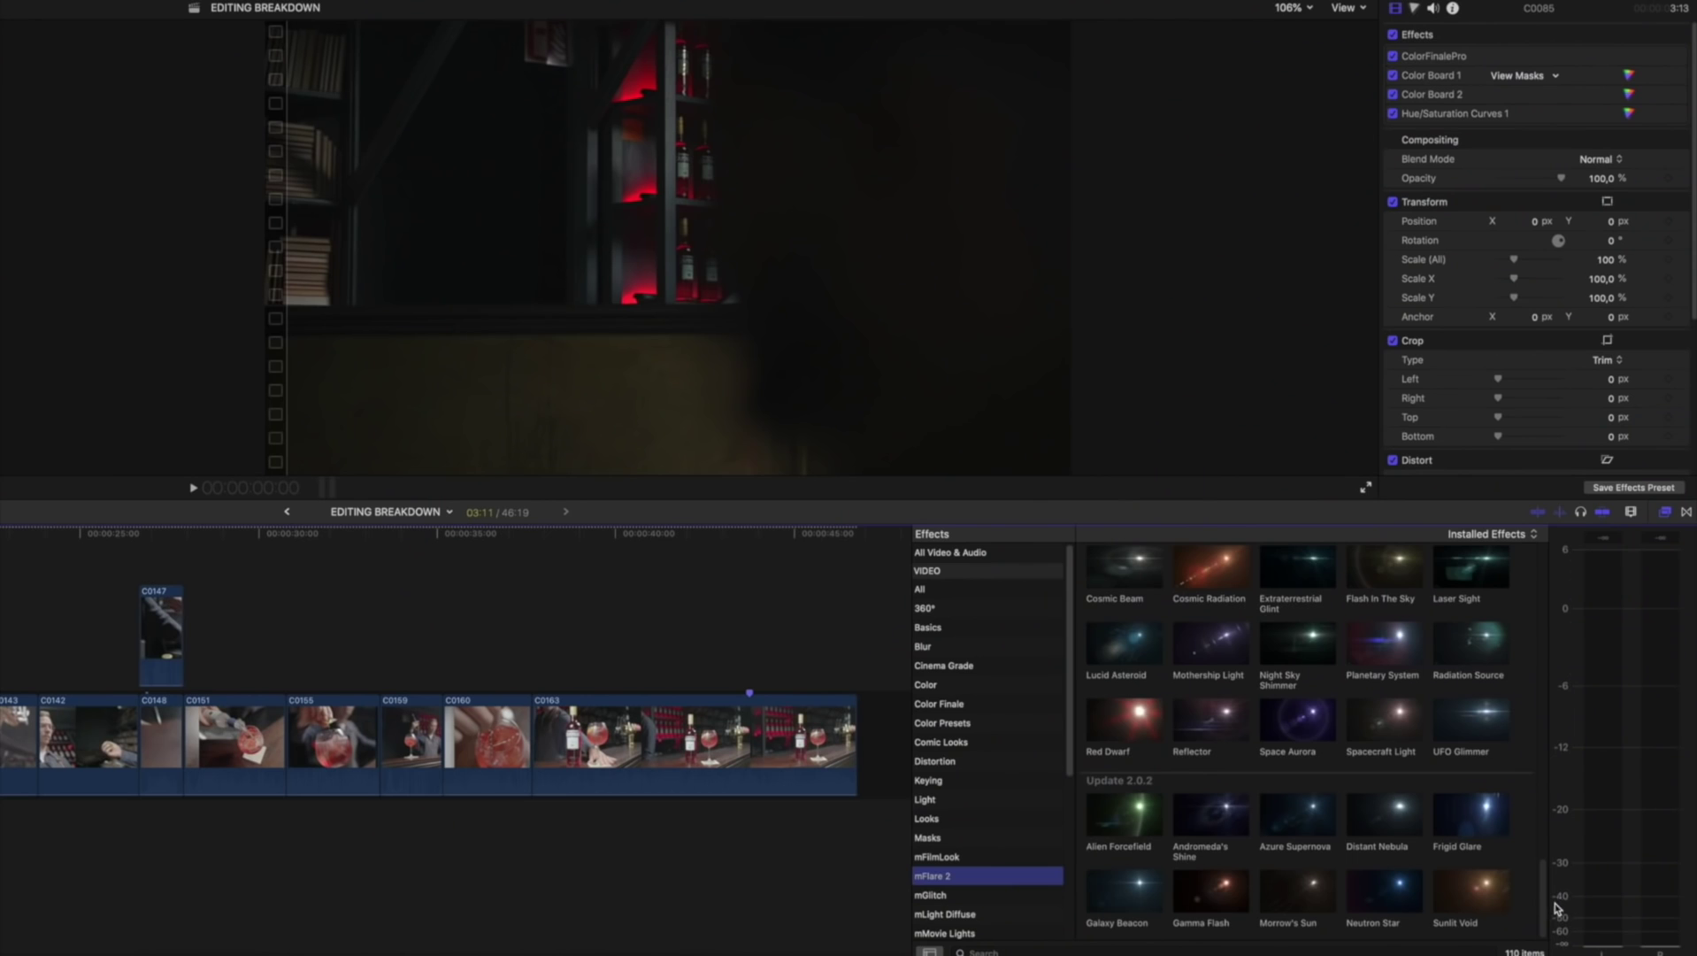
Scroll the Effects browser to the mFlare 2 lens flare presets for shot C0085.
drag(1556, 908, 1554, 818)
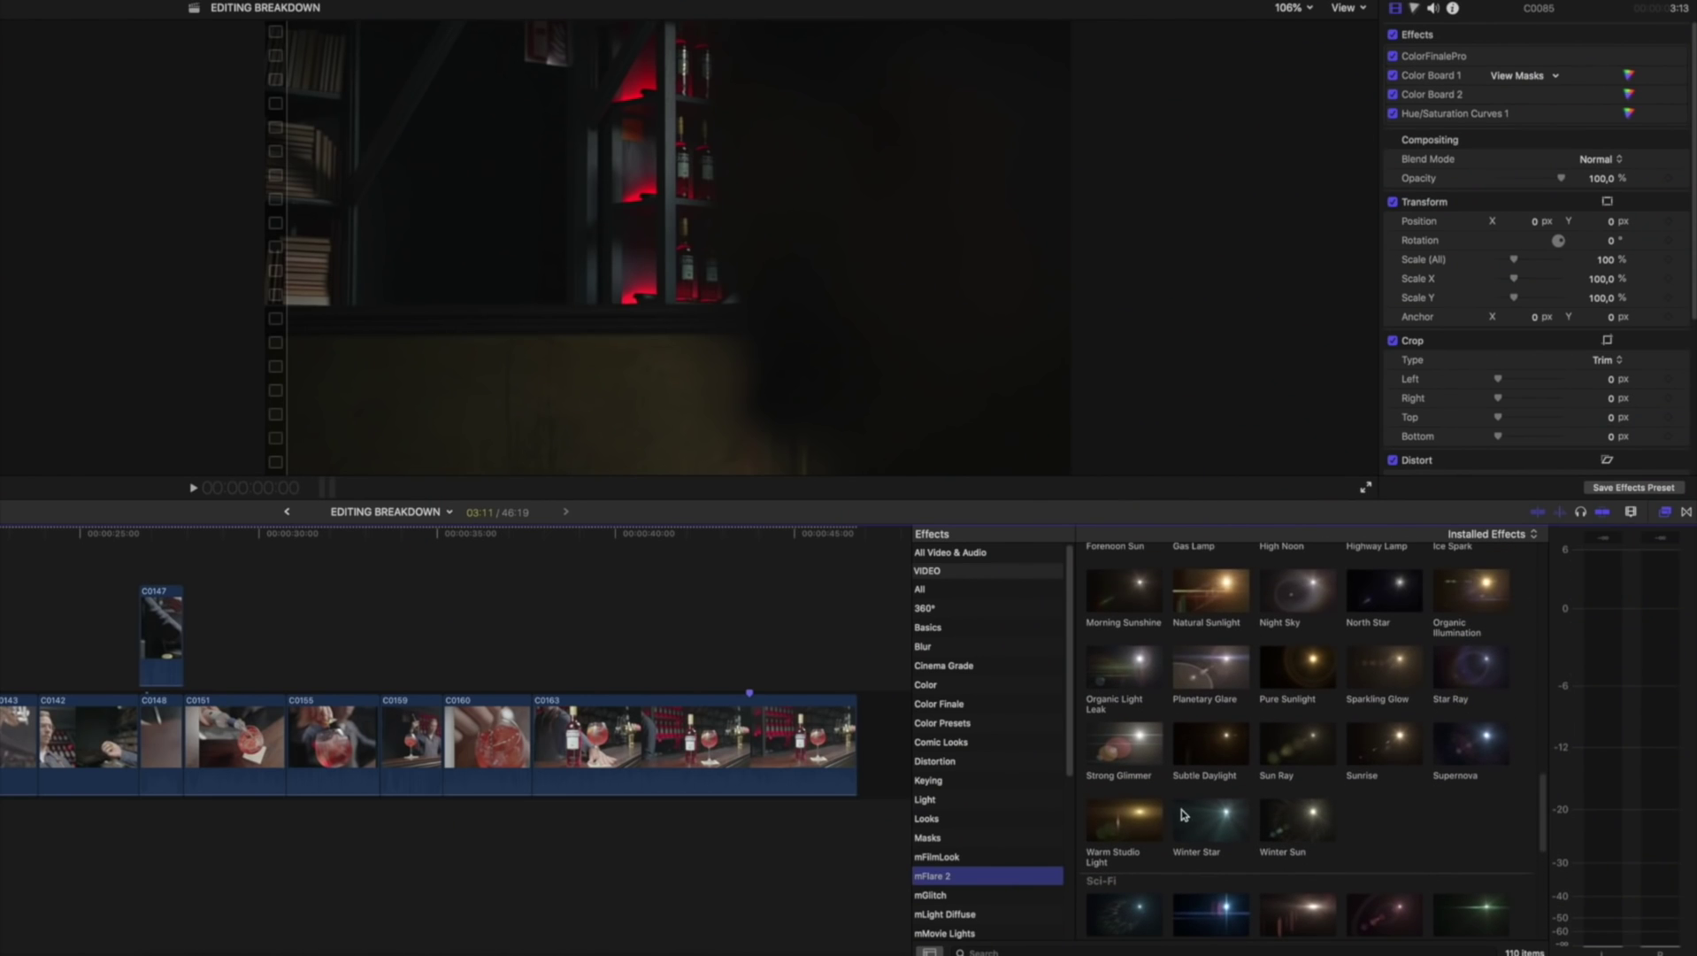
Apply the Warm Studio Light flare to clip C0085 and set the viewer to 50%.
click(1139, 826)
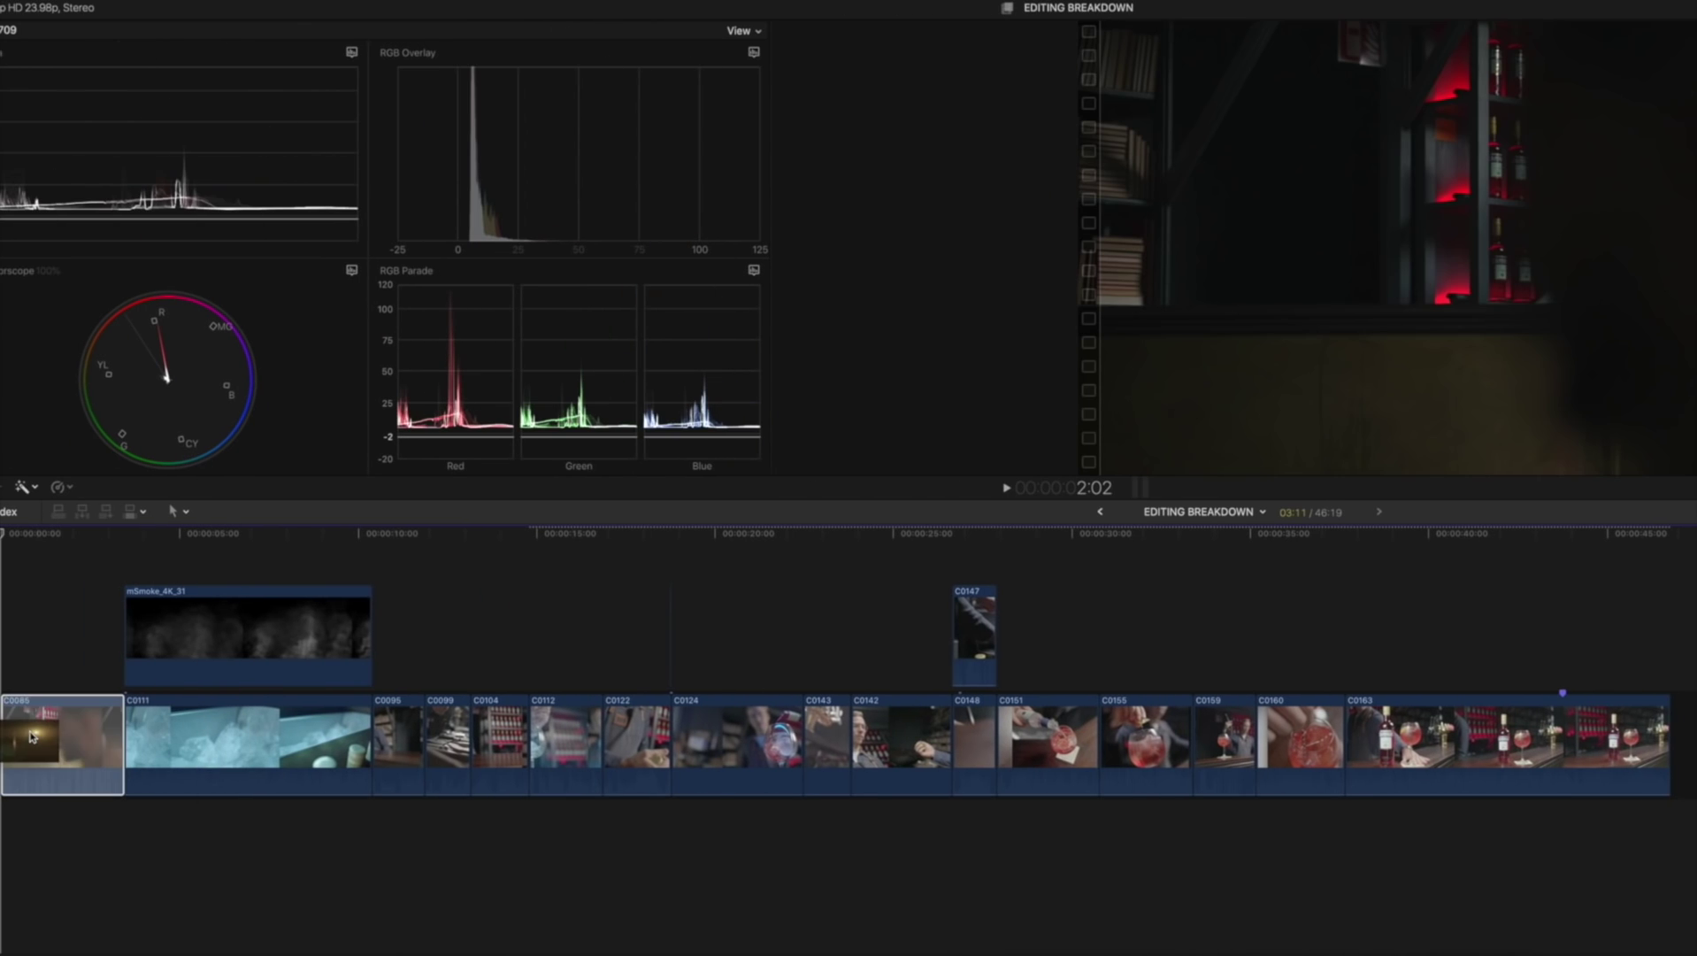
click(31, 734)
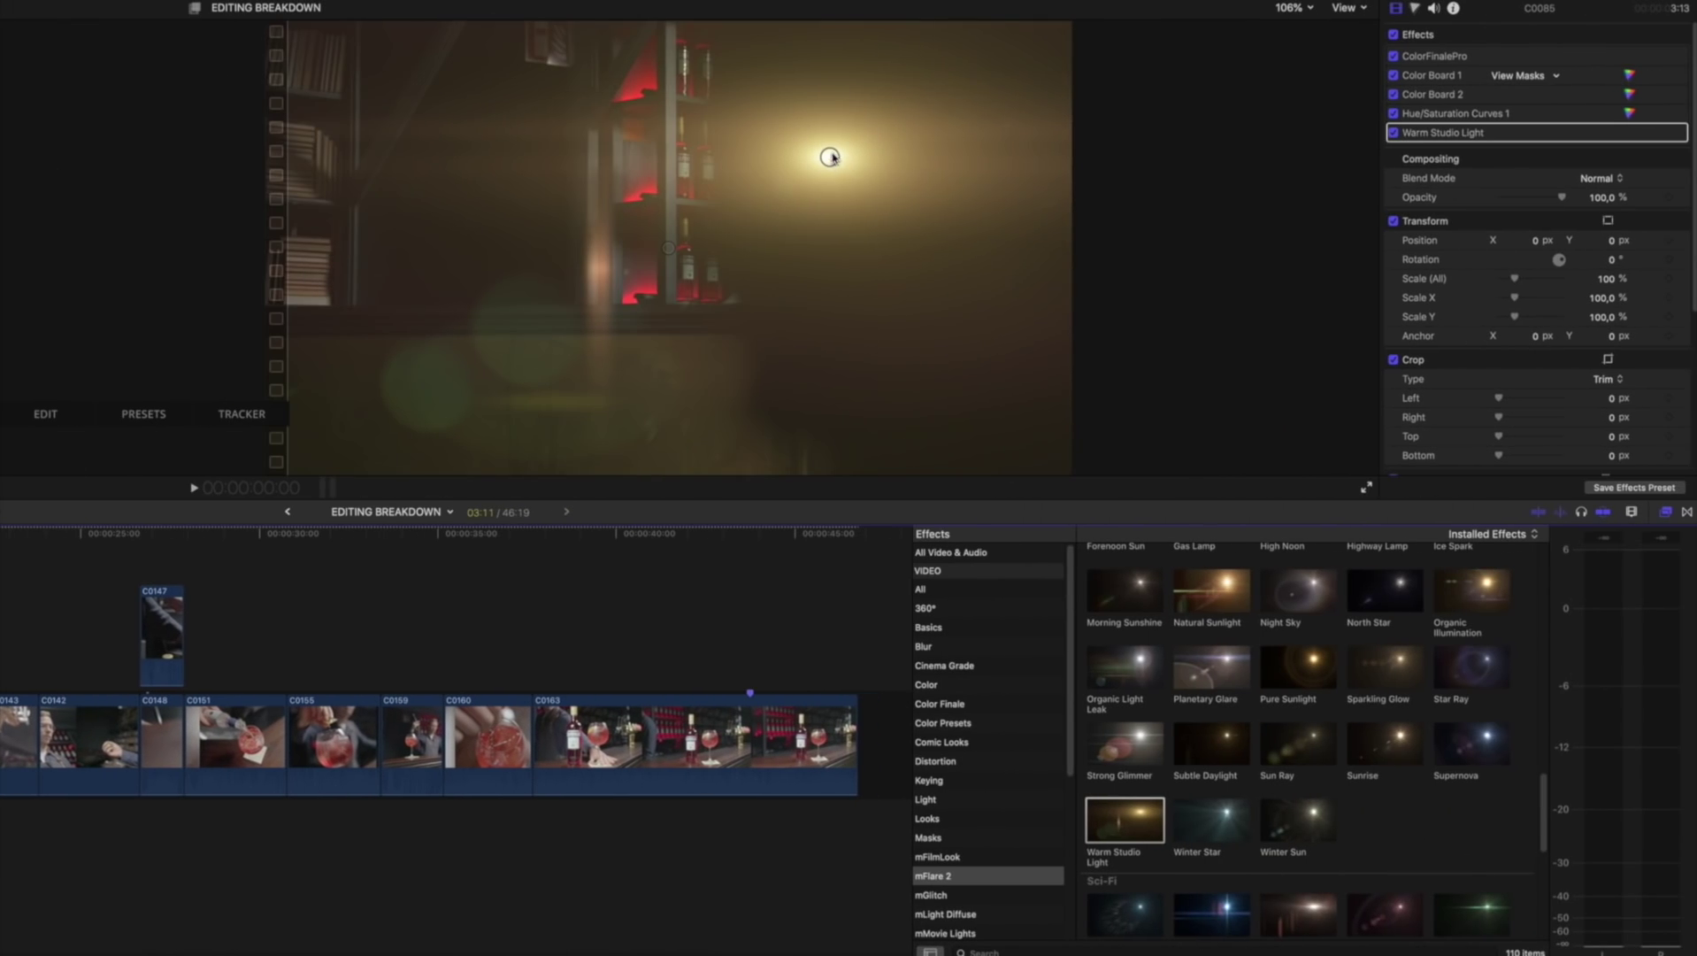
click(1303, 74)
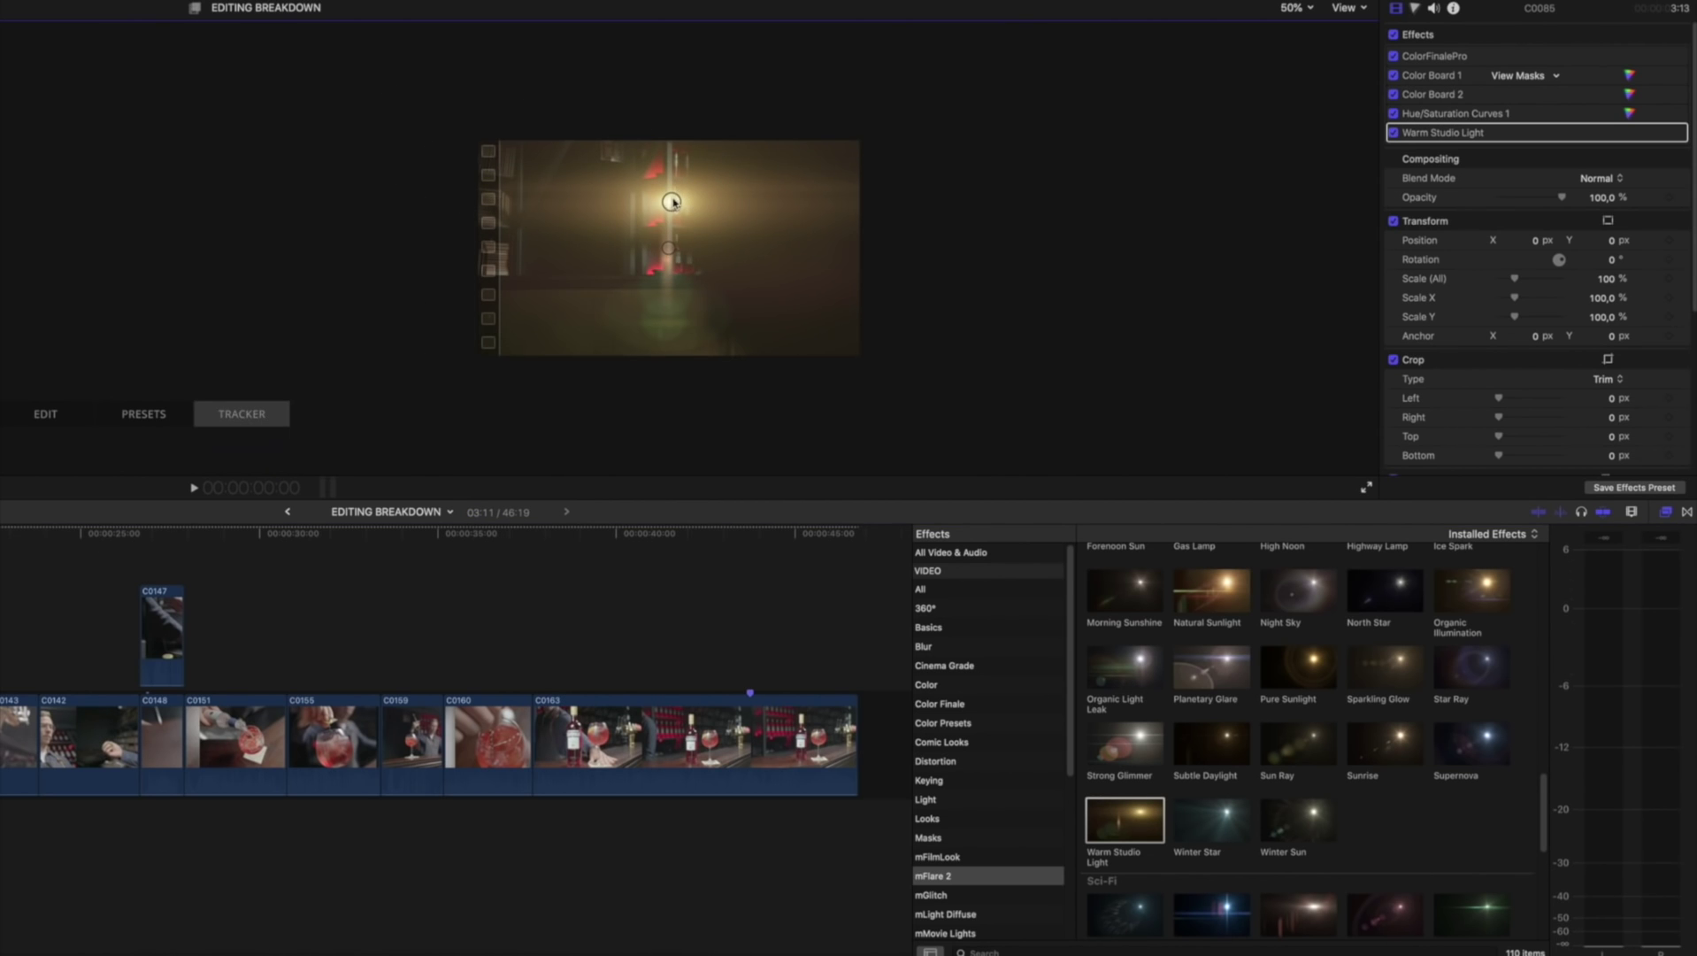
Move the flare's glow centre lower, preview it, and turn on Generate Alpha.
drag(682, 214, 686, 266)
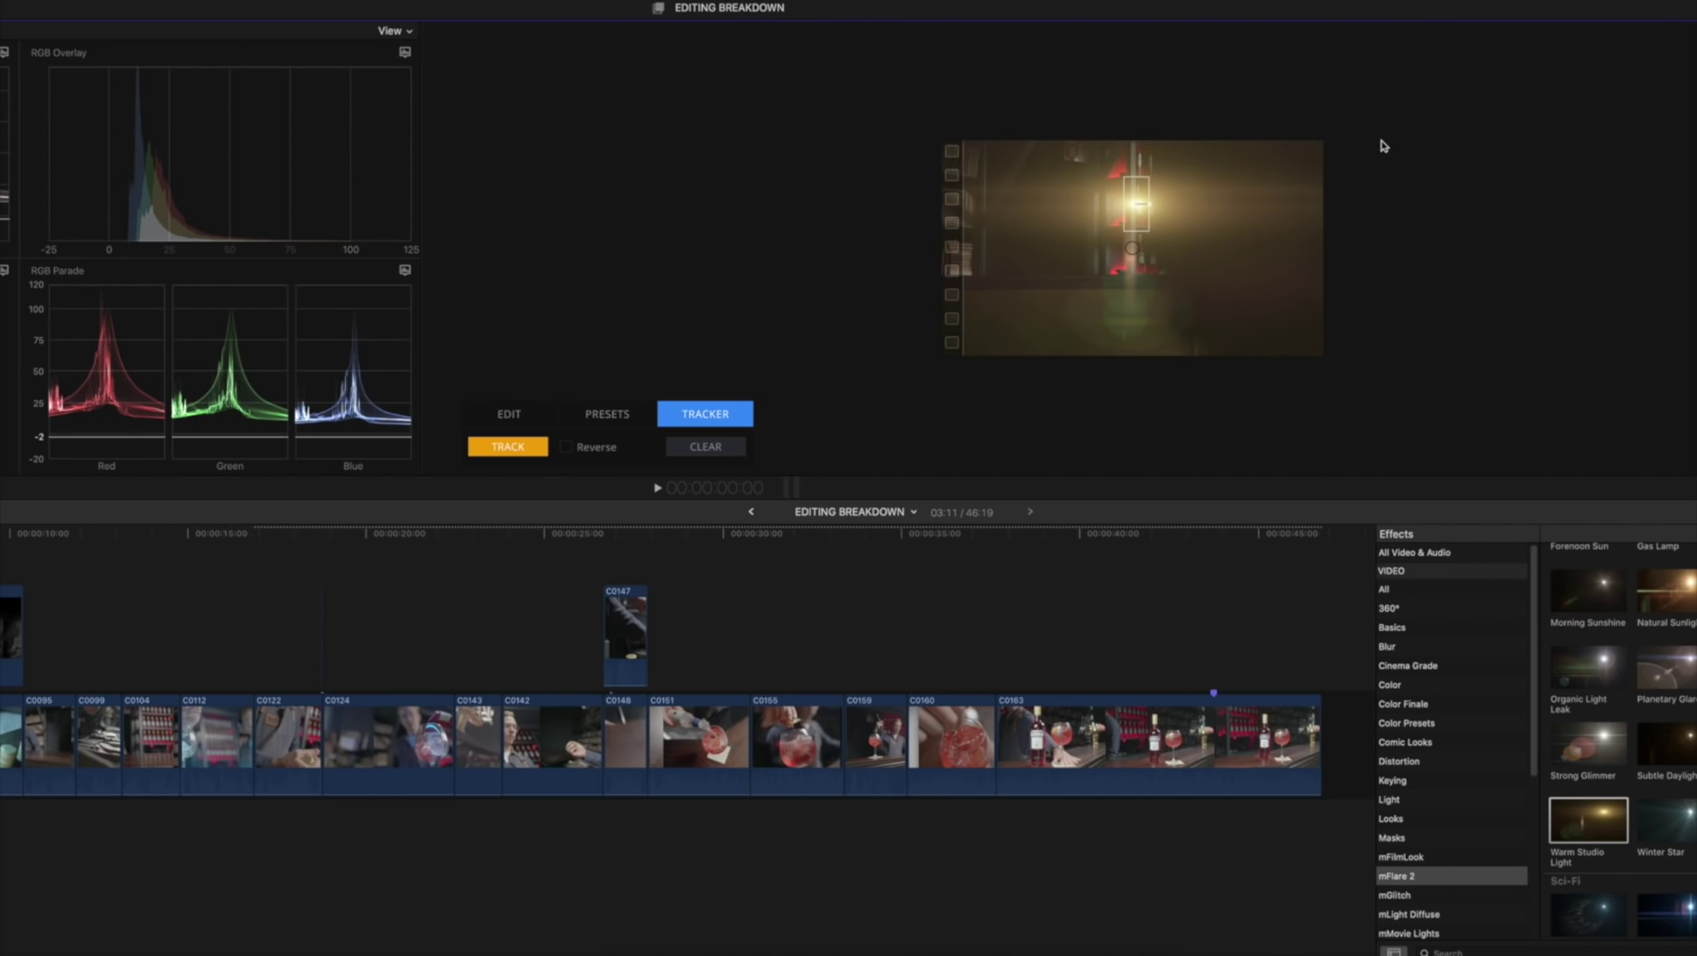
key(space)
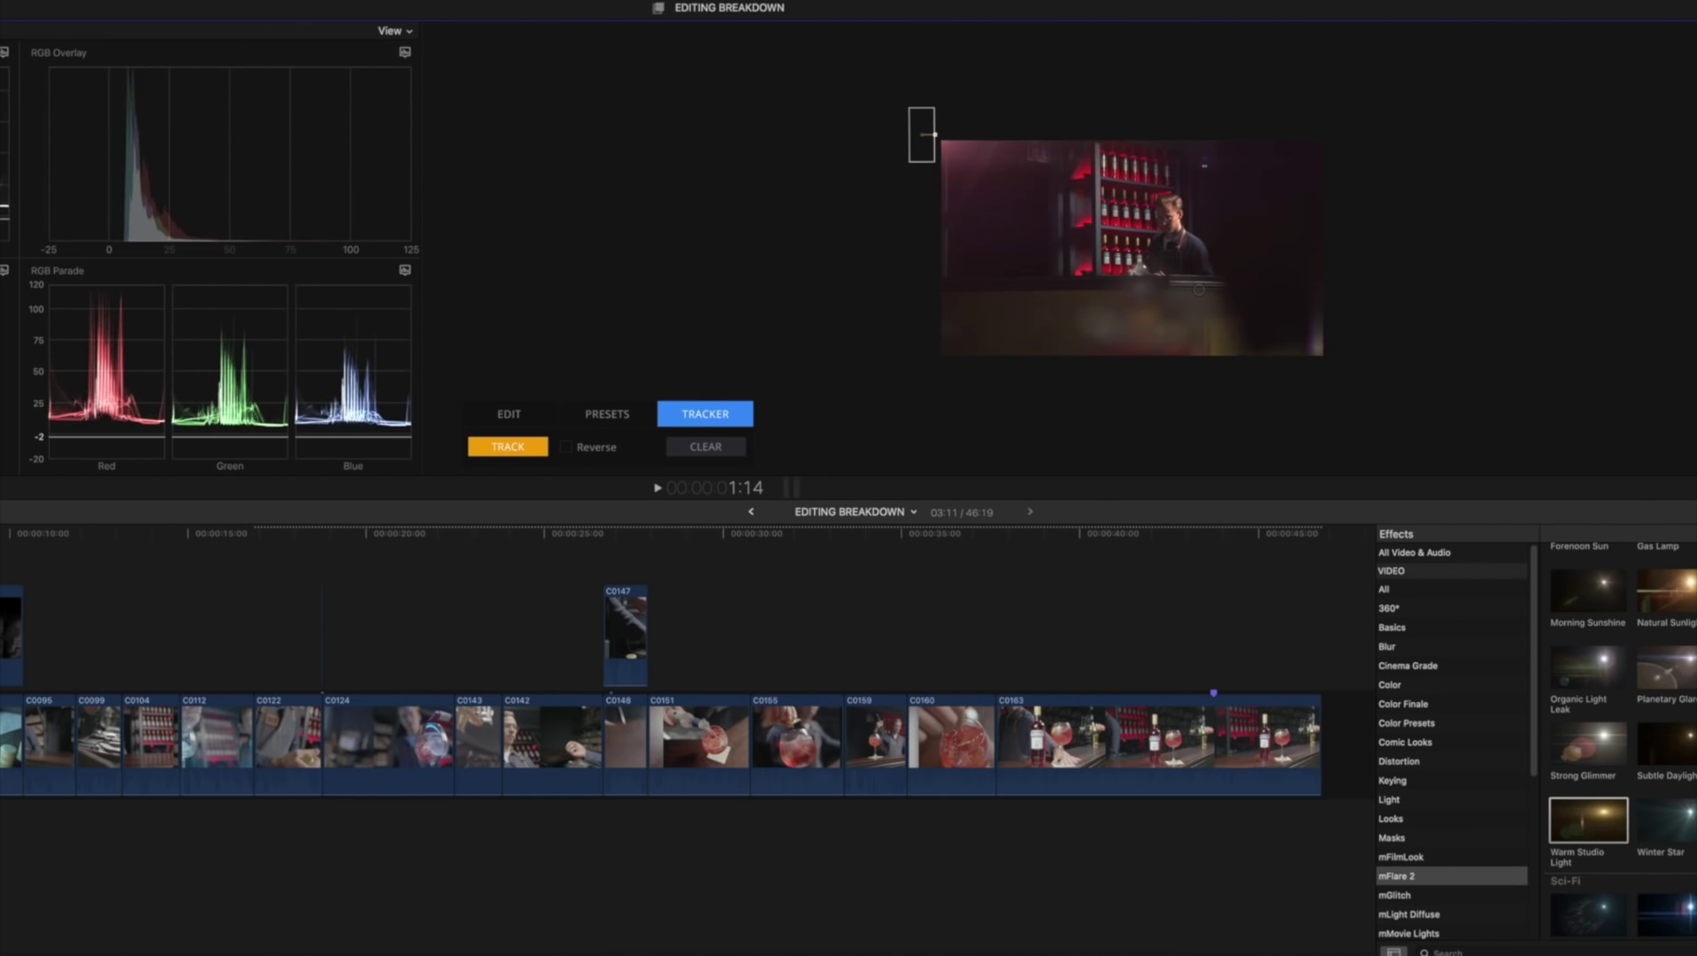
scroll(1524, 422, down, 3)
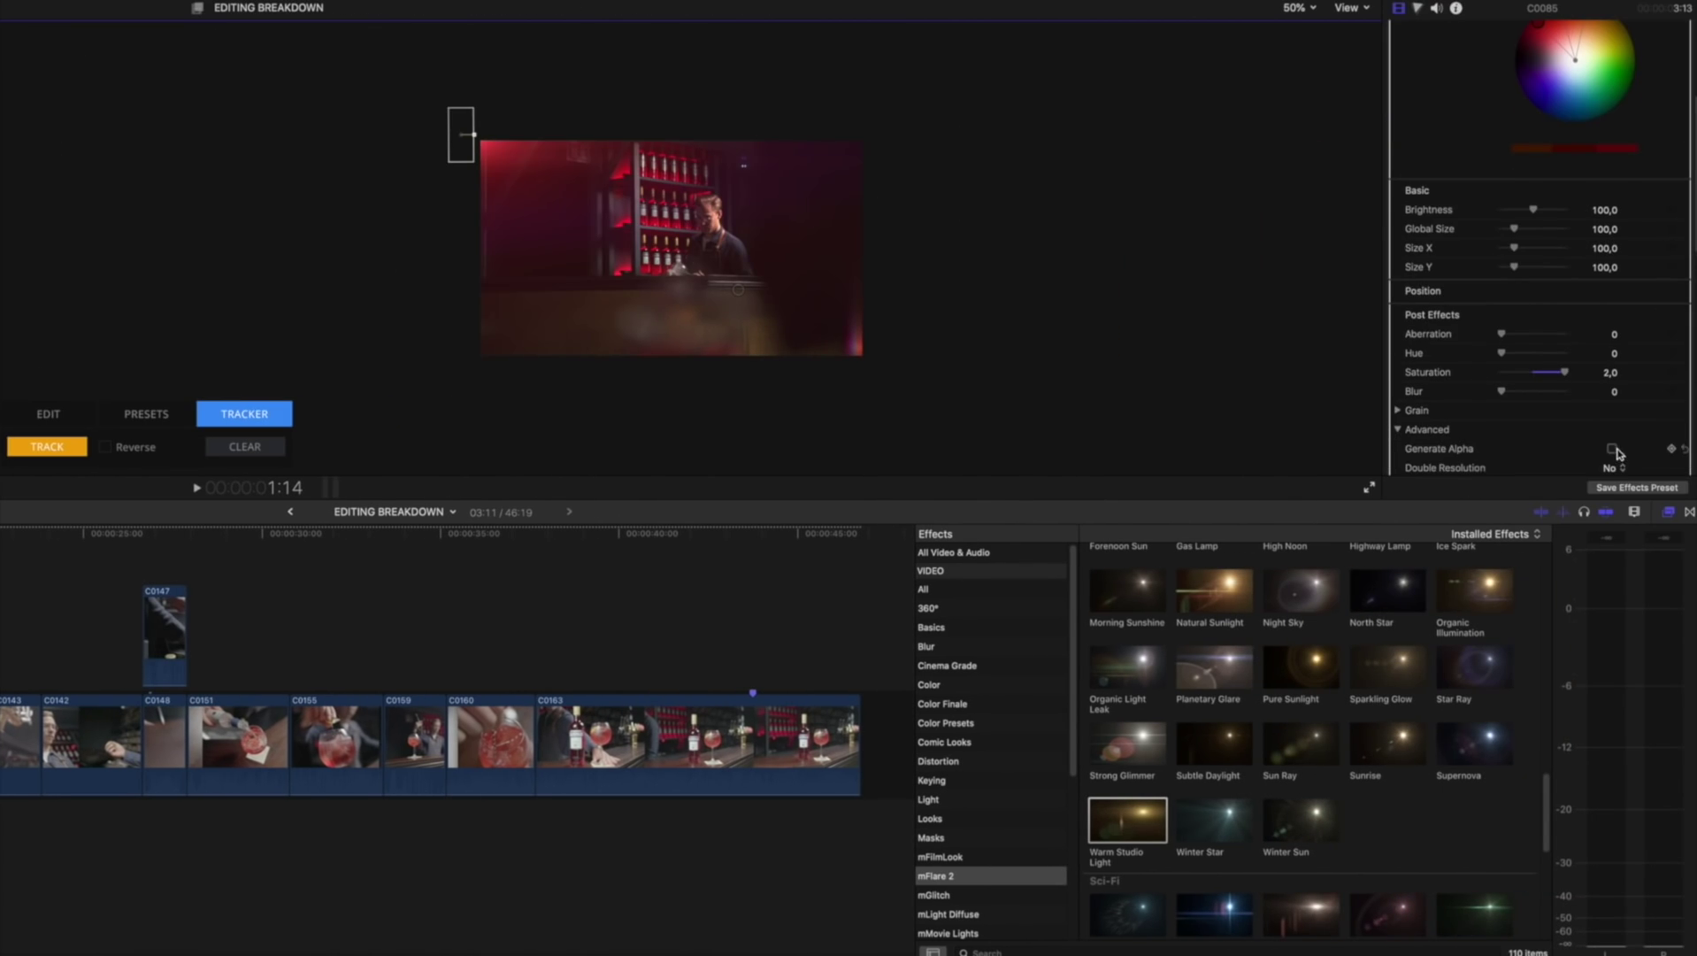
click(1613, 448)
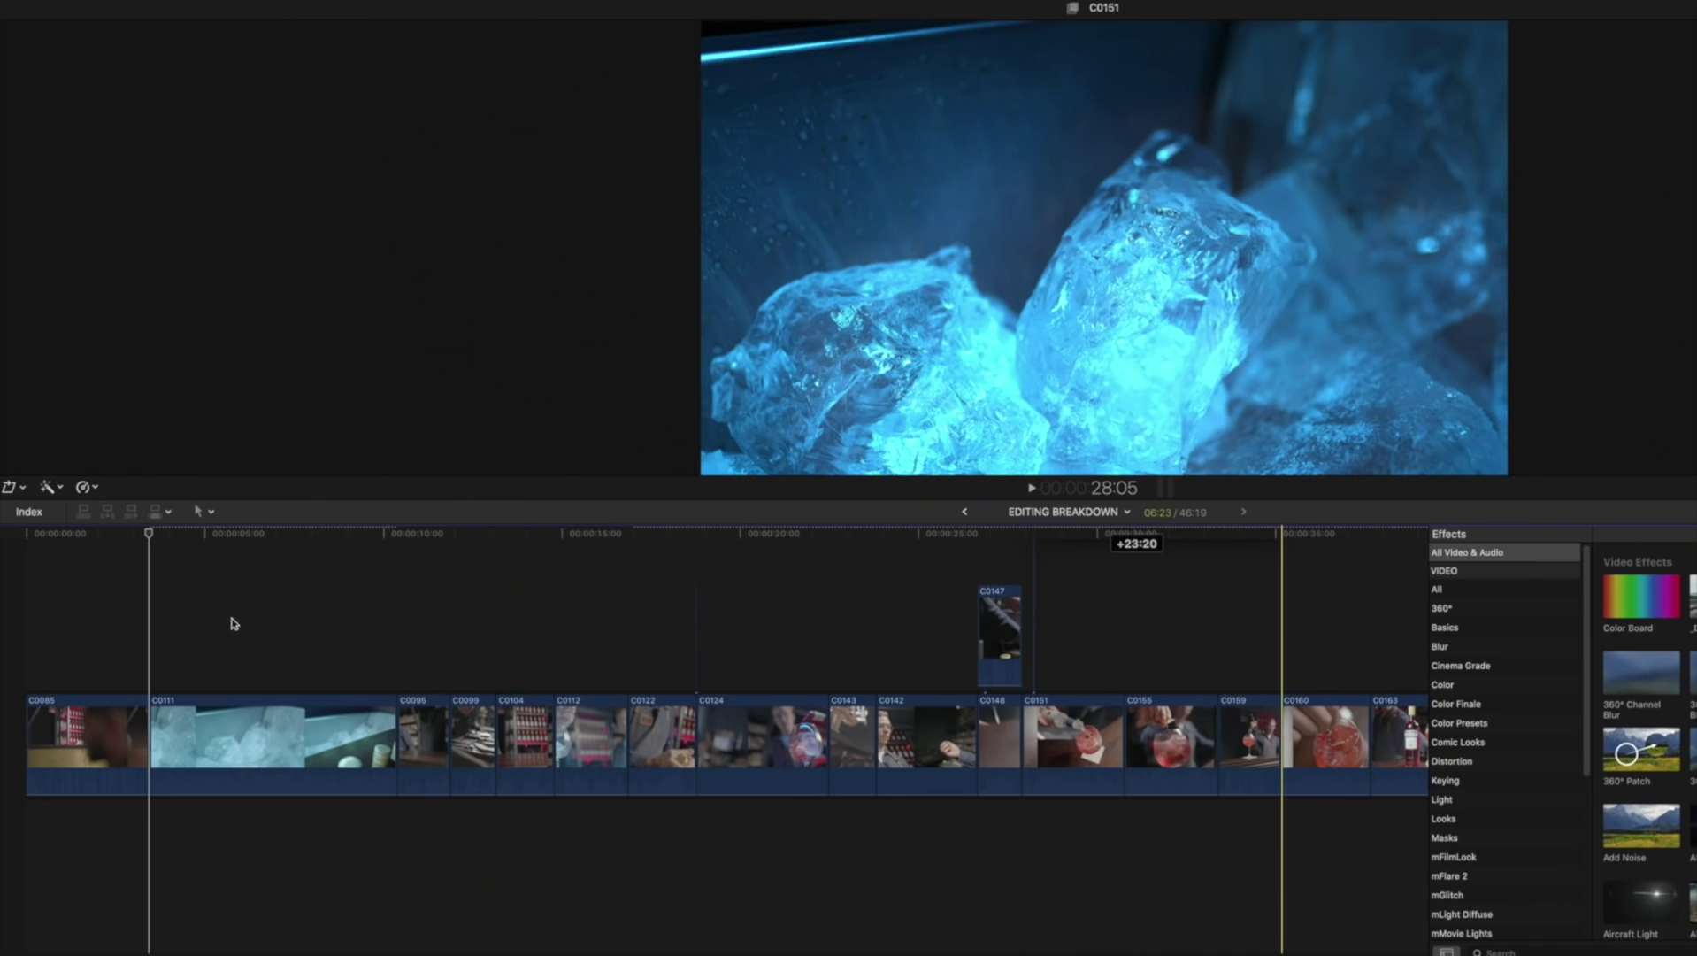
Stack the mSmoke_4K_31 smoke clip above ice shot C0111 and show the video scopes.
drag(217, 629, 221, 611)
key(super+7)
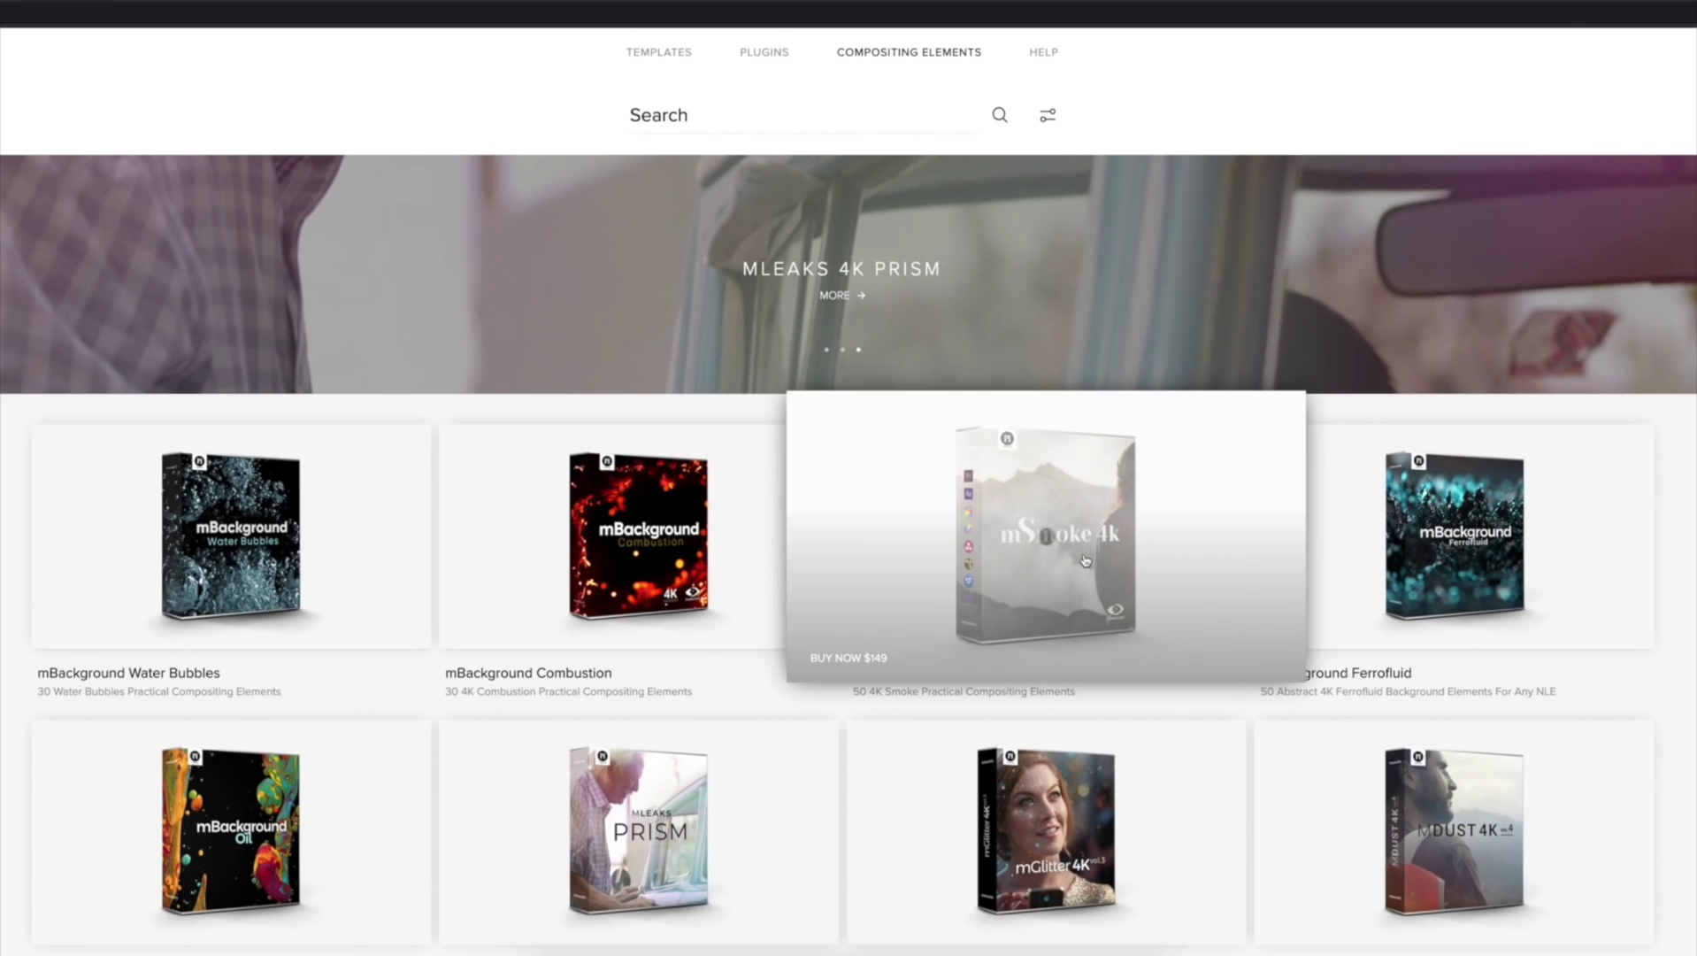
Open the mSmoke 4K product page and scroll down to its Watch Trailer section.
click(1085, 560)
scroll(1452, 476, down, 9)
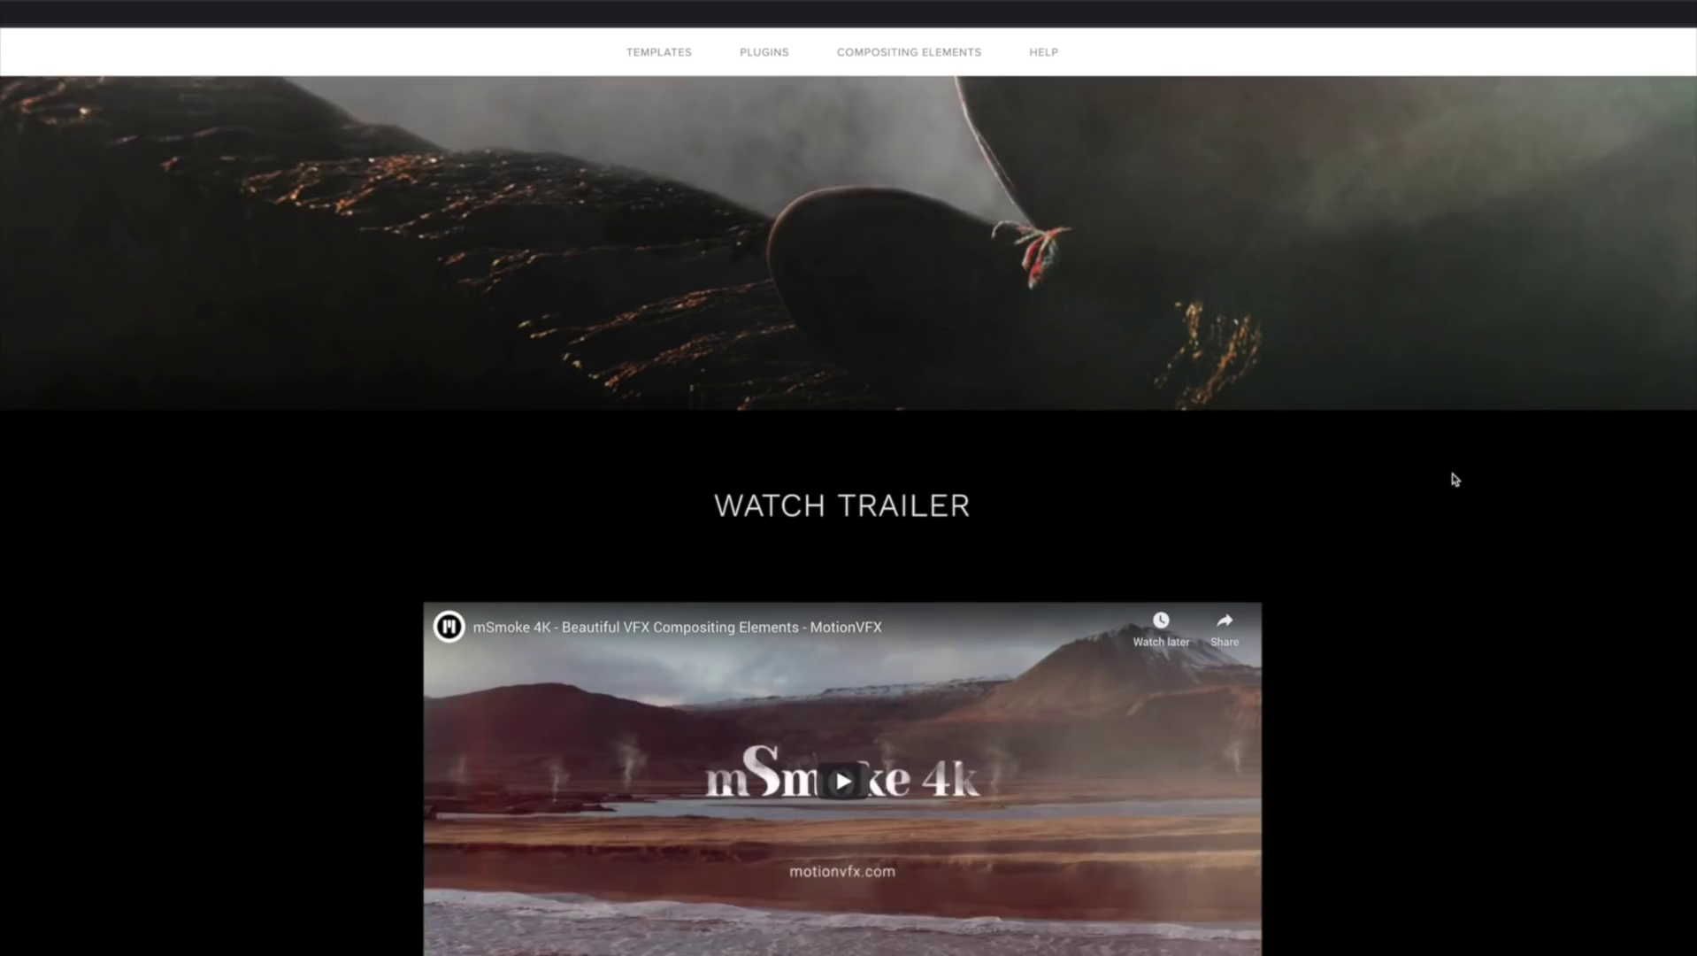
scroll(1455, 478, down, 10)
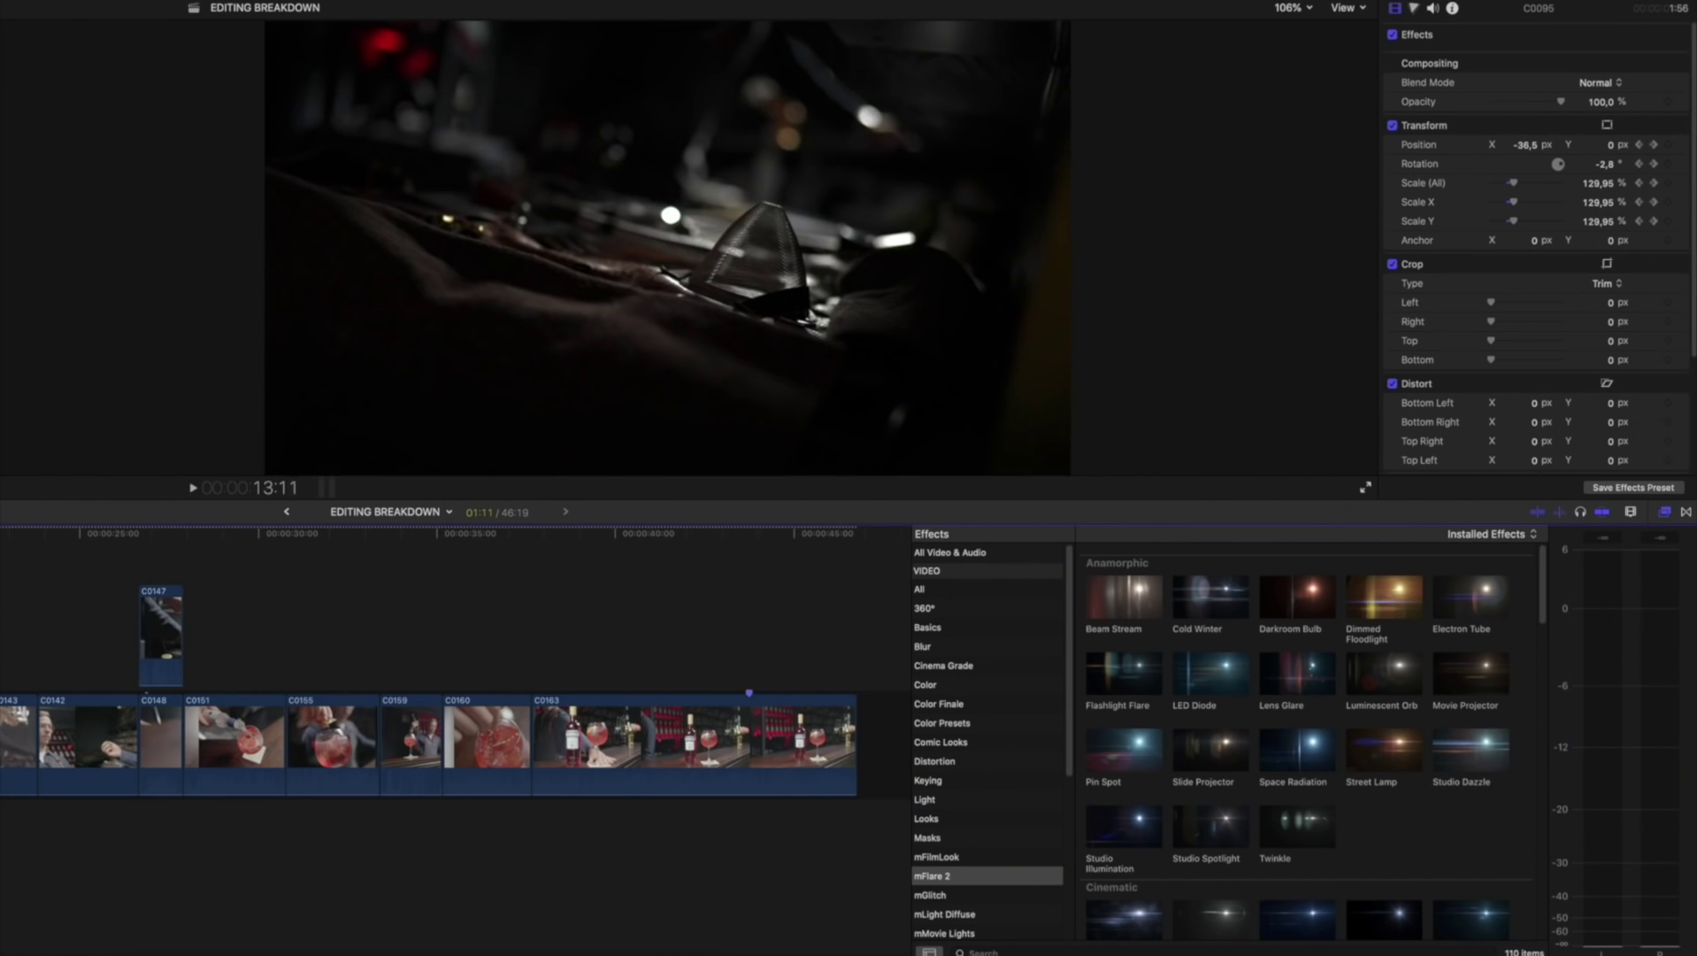
Play through glass shot C0095 to review its position, rotation and scale keyframes.
key(l)
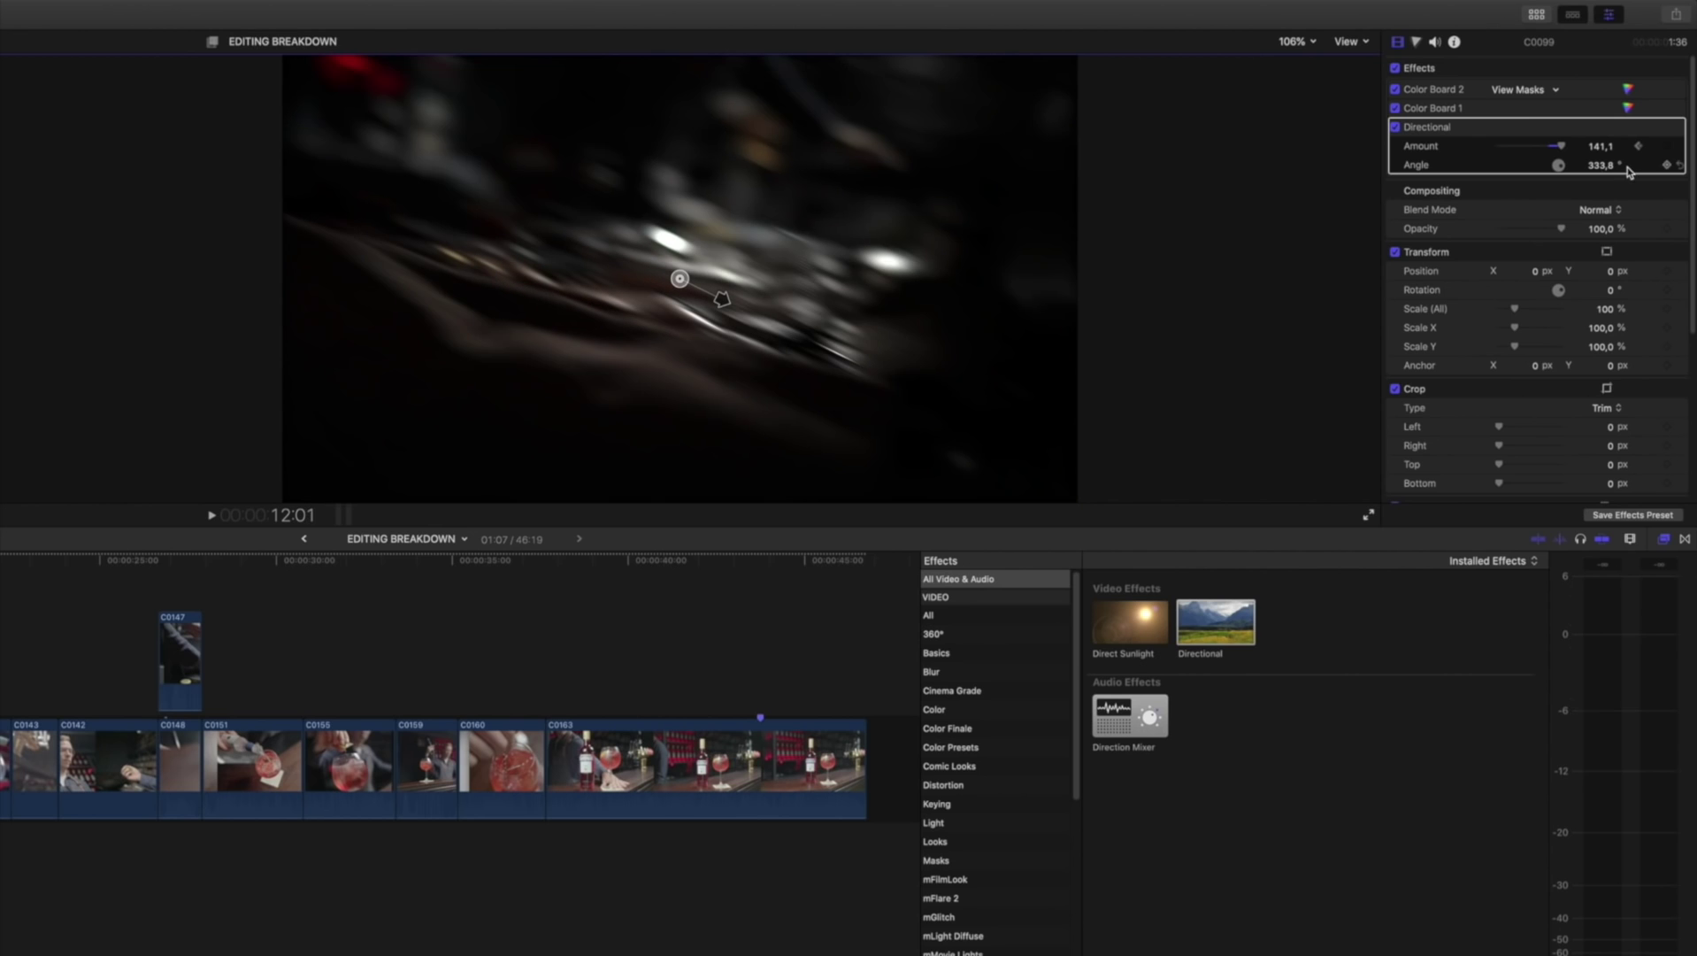
Bring the C0099 Directional blur Amount down from 141,1 toward 0 and play the ramp.
drag(1562, 147, 1524, 152)
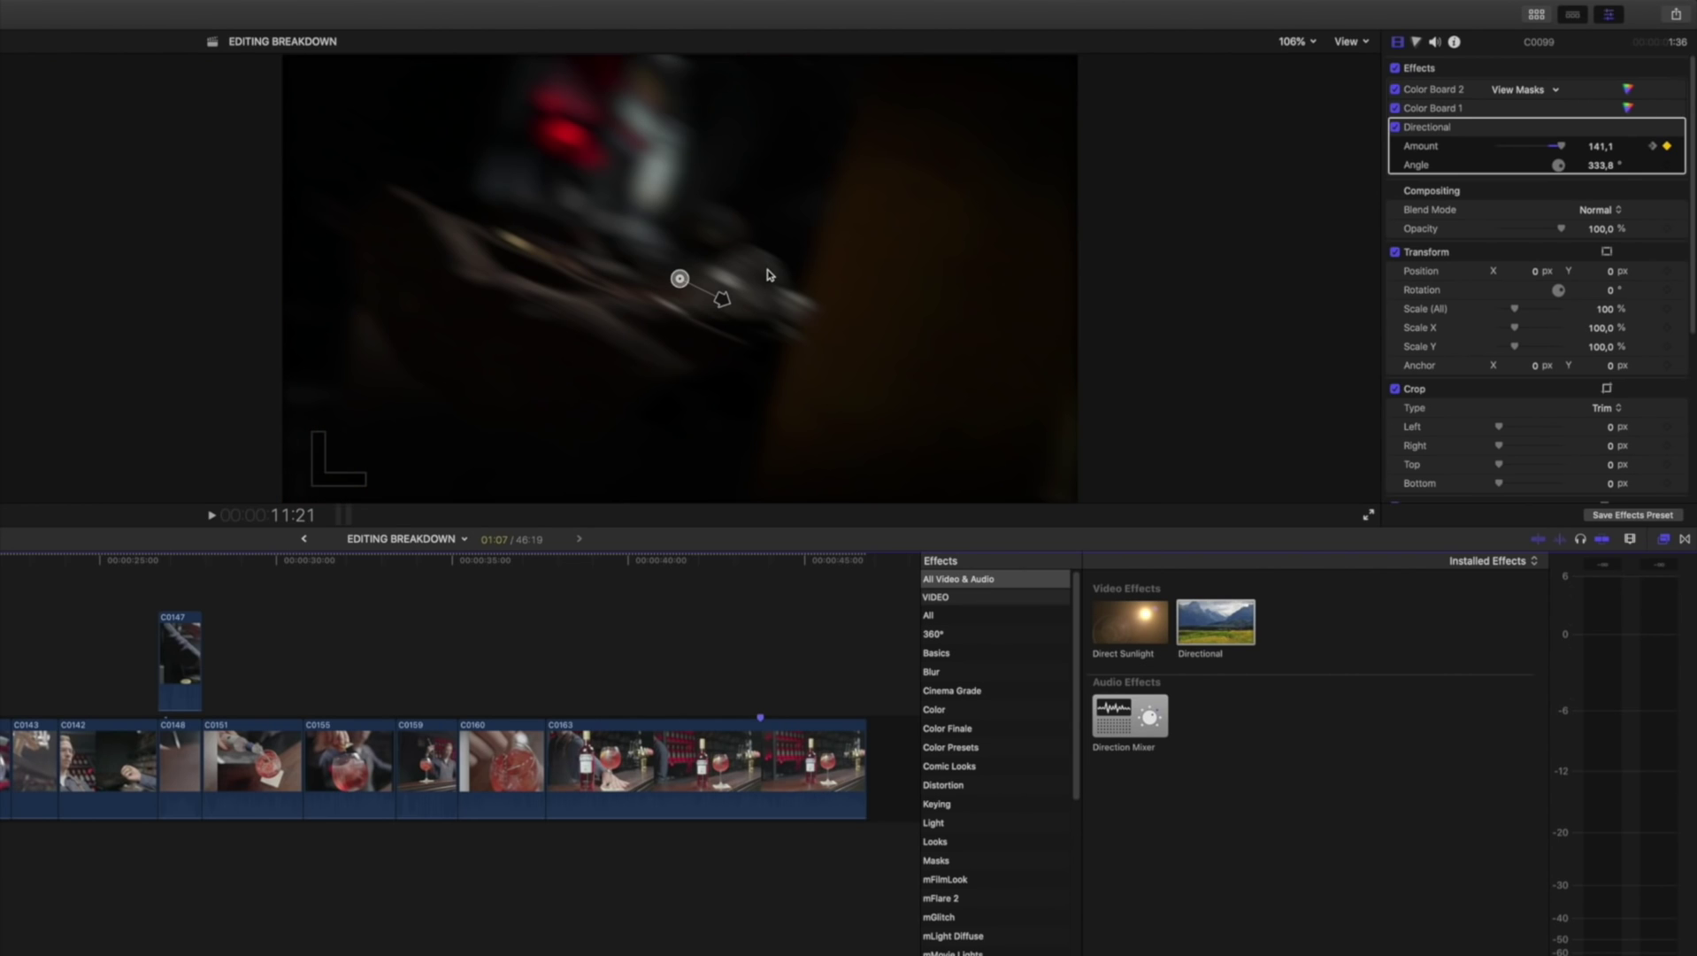
key(space)
key(space)
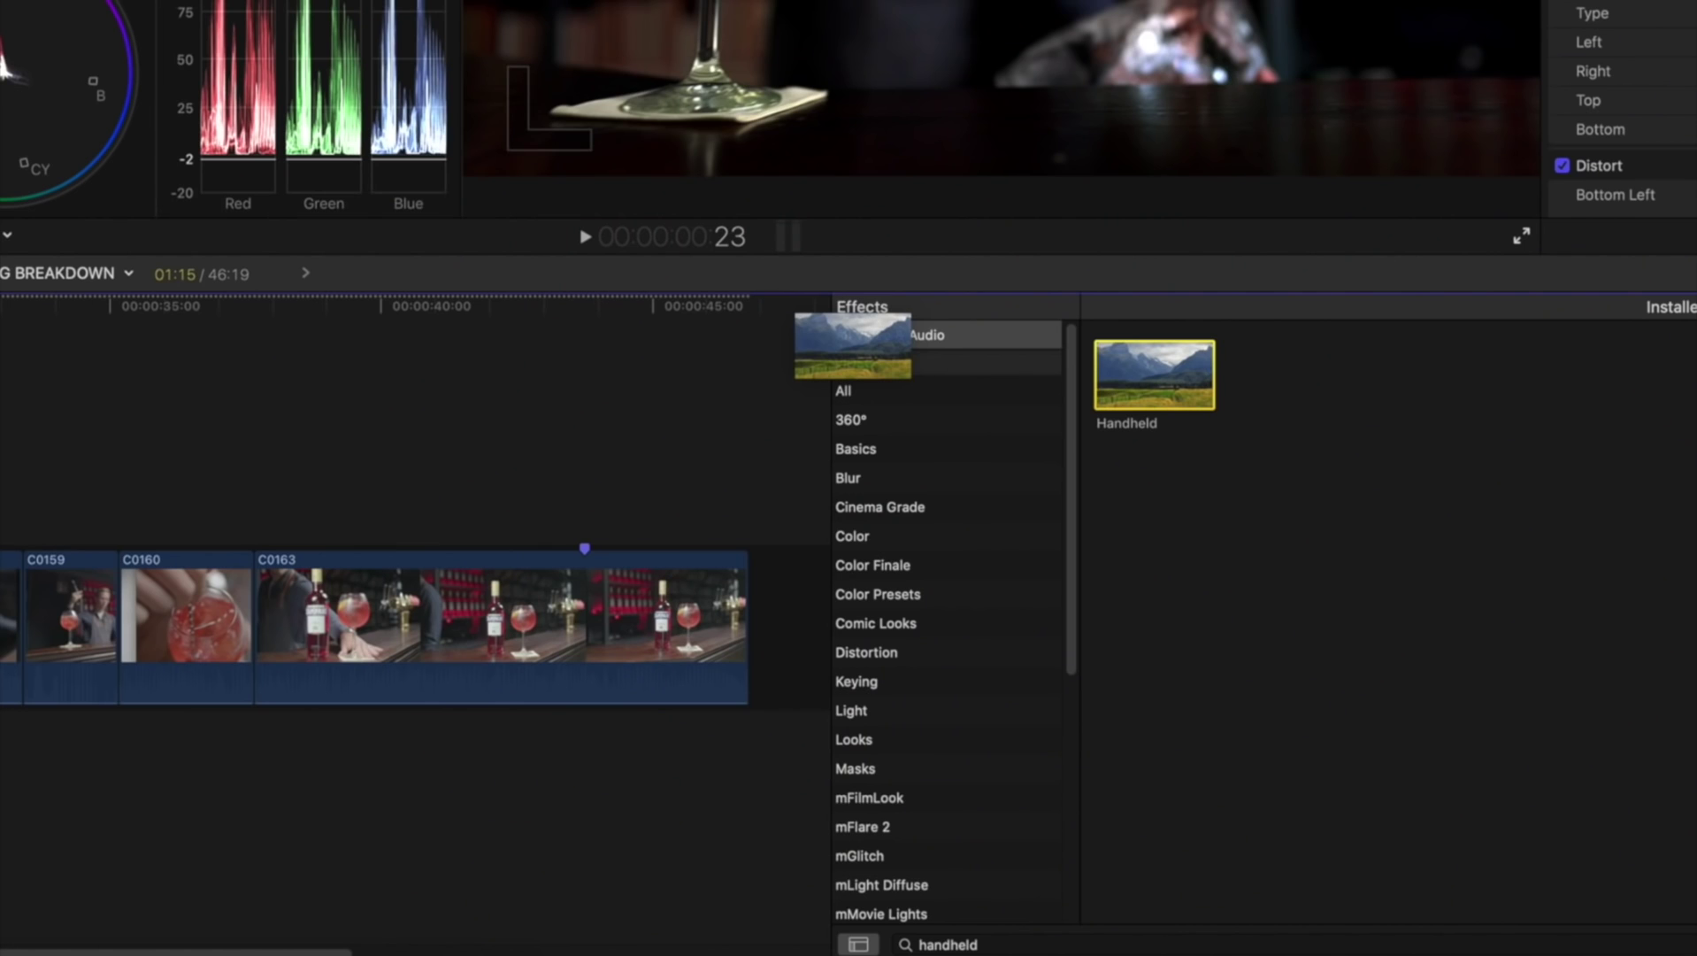
Apply Handheld to C0104 and keyframe Shakiness from 0 up to 50 and back to 0.
drag(853, 345, 57, 630)
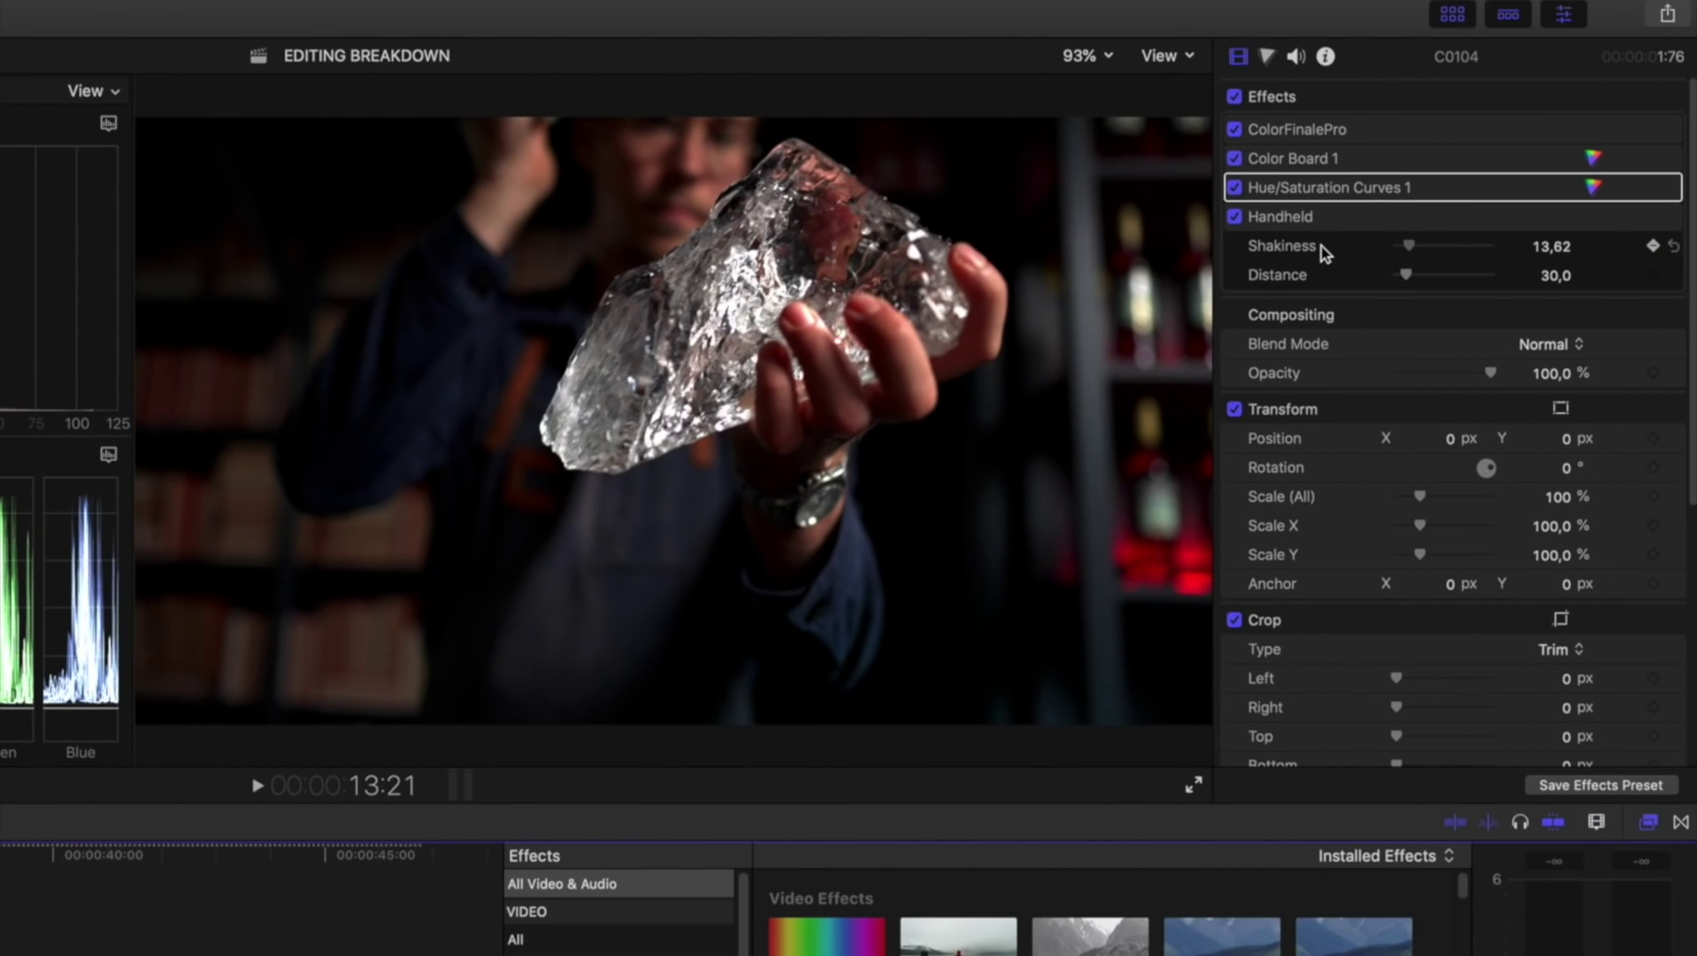
drag(1389, 254, 1401, 257)
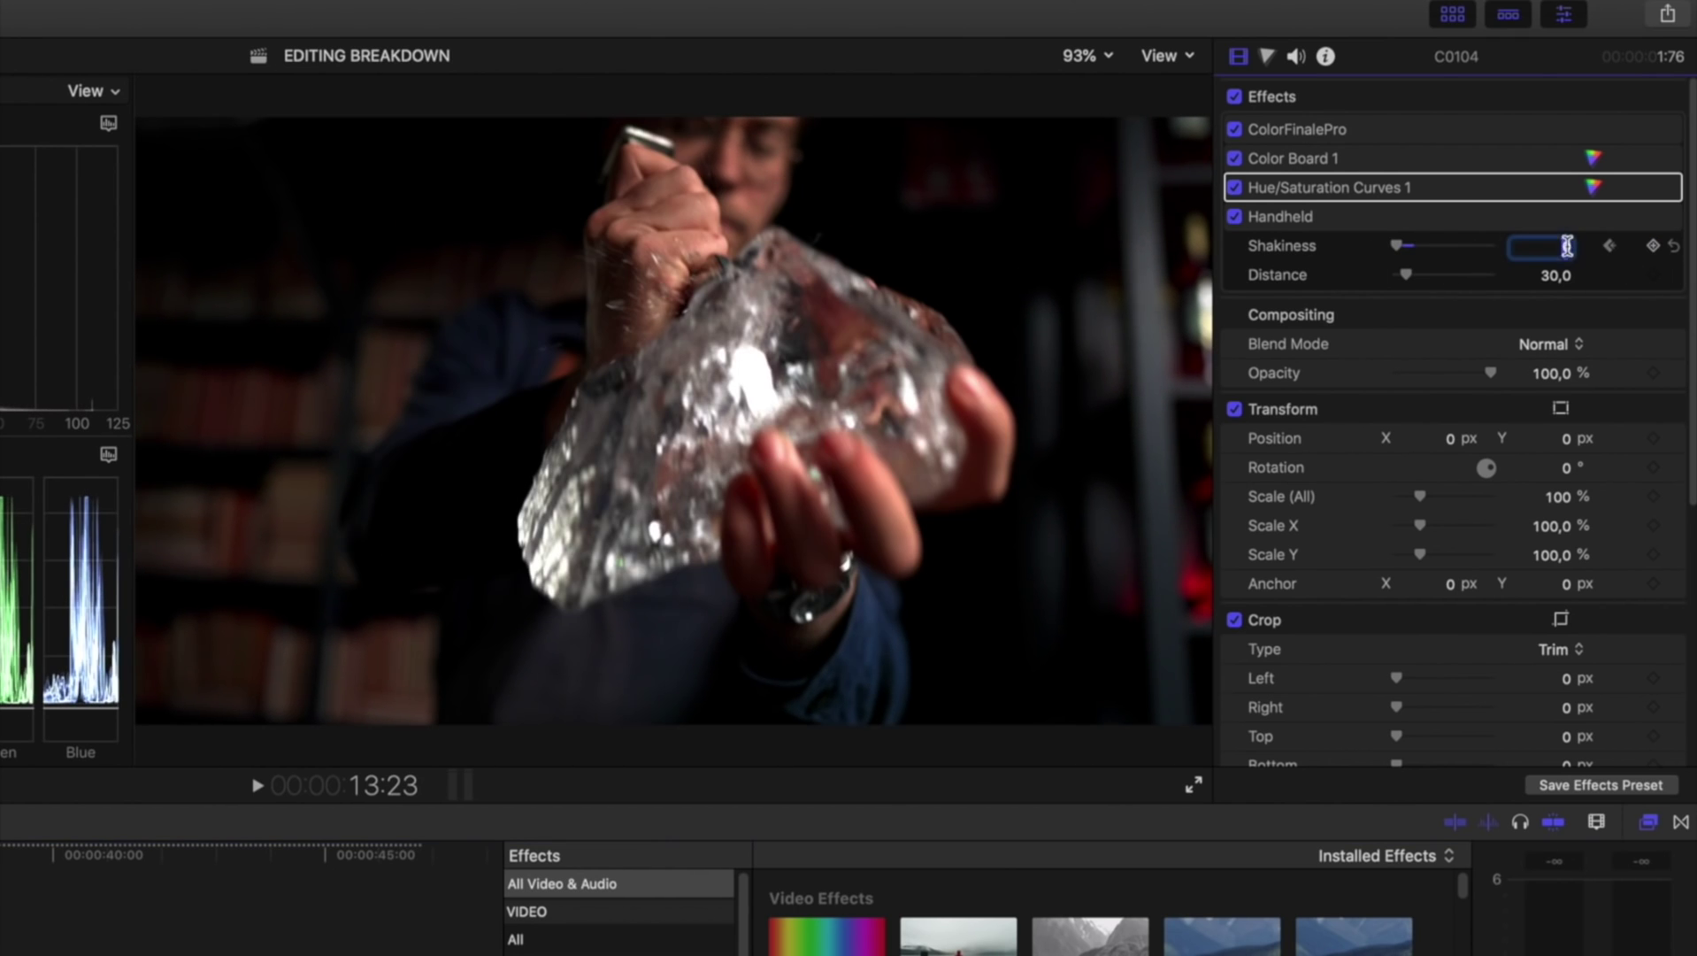
text(50)
key(Return)
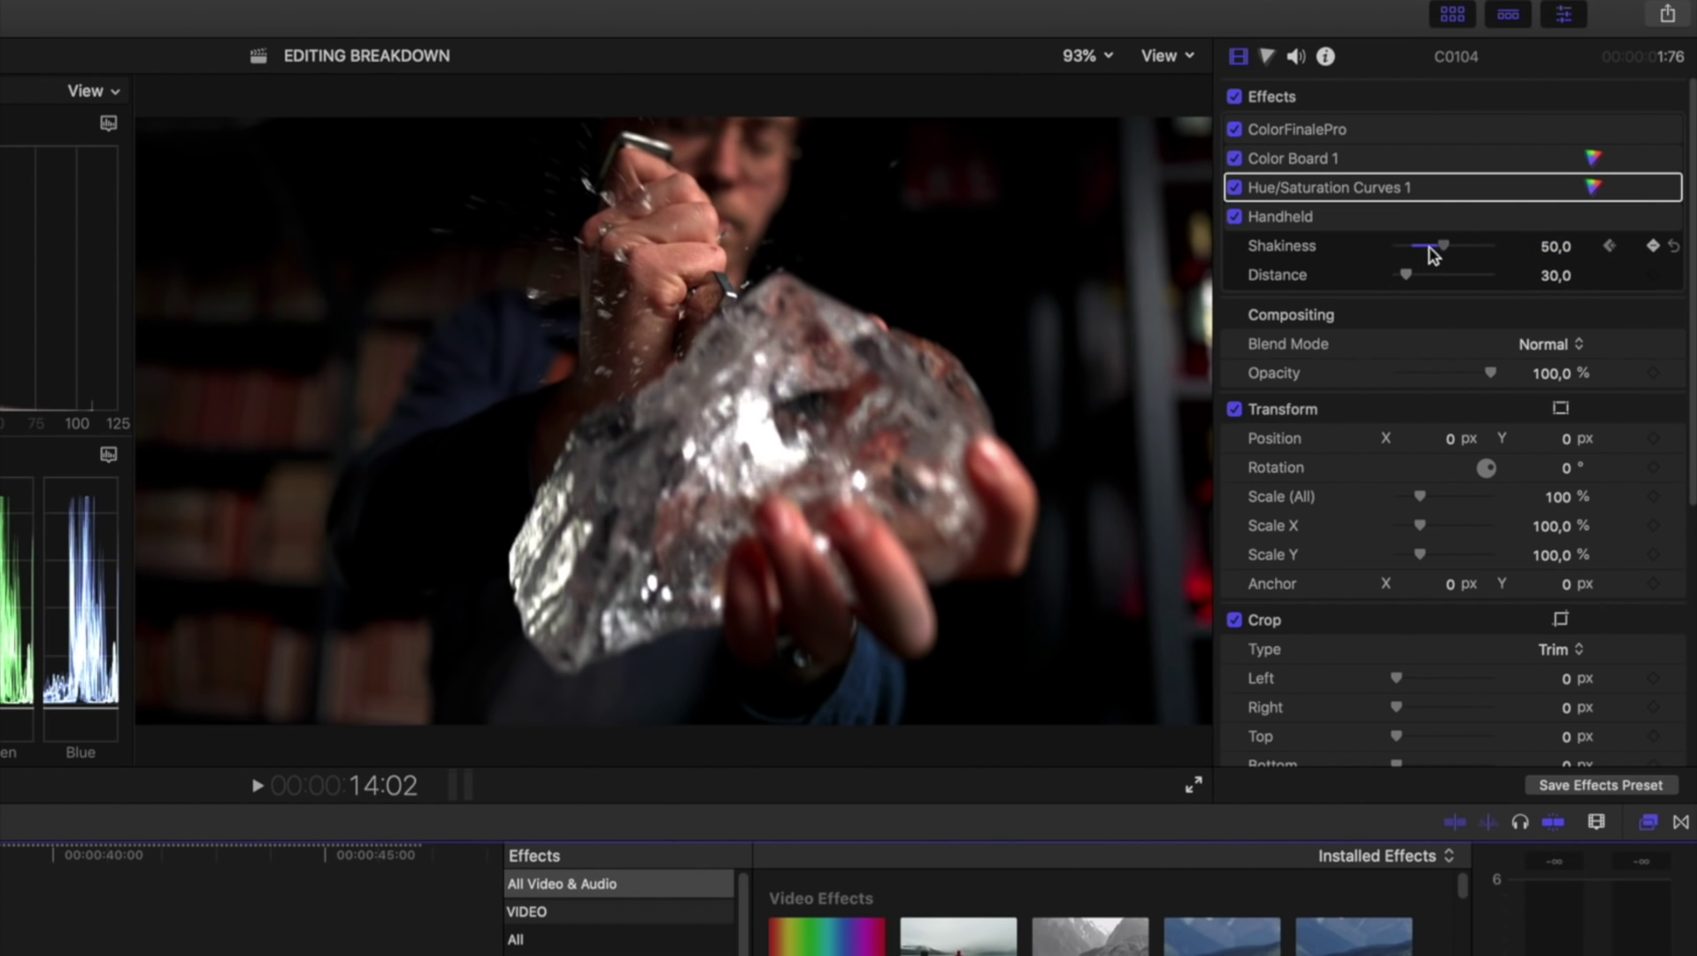
drag(1433, 254, 1446, 252)
click(1392, 256)
key(shift+/)
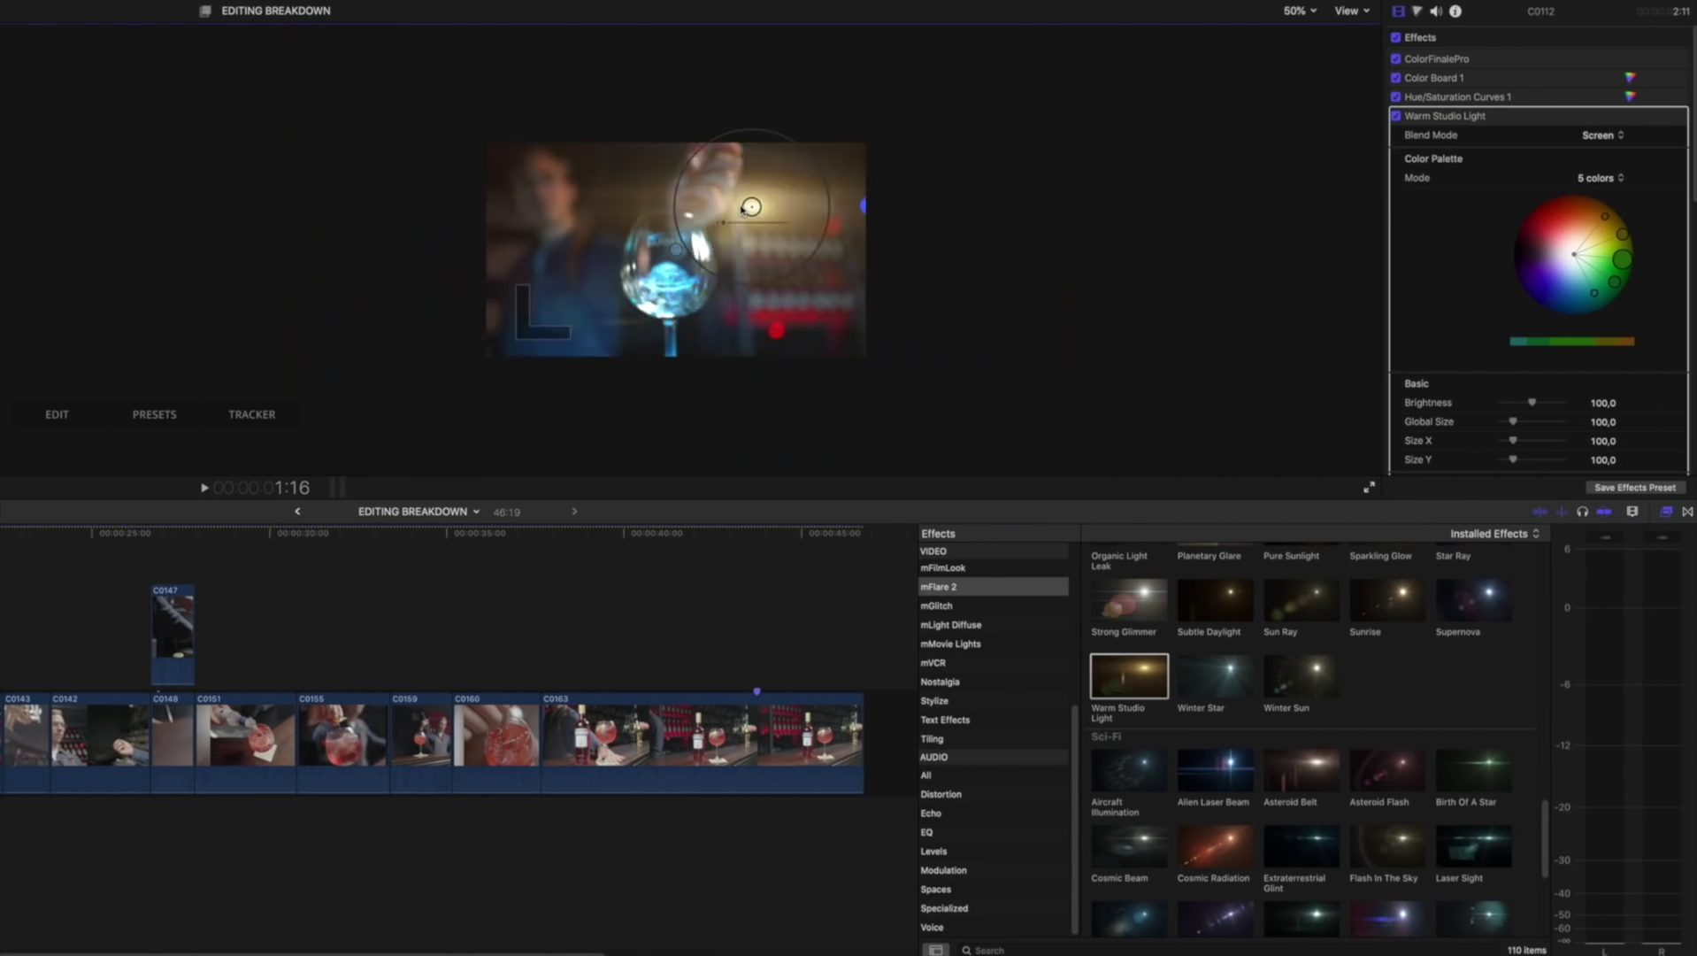
Drag the Warm Studio Light source off the glass and scroll to its lower settings.
drag(741, 210, 867, 206)
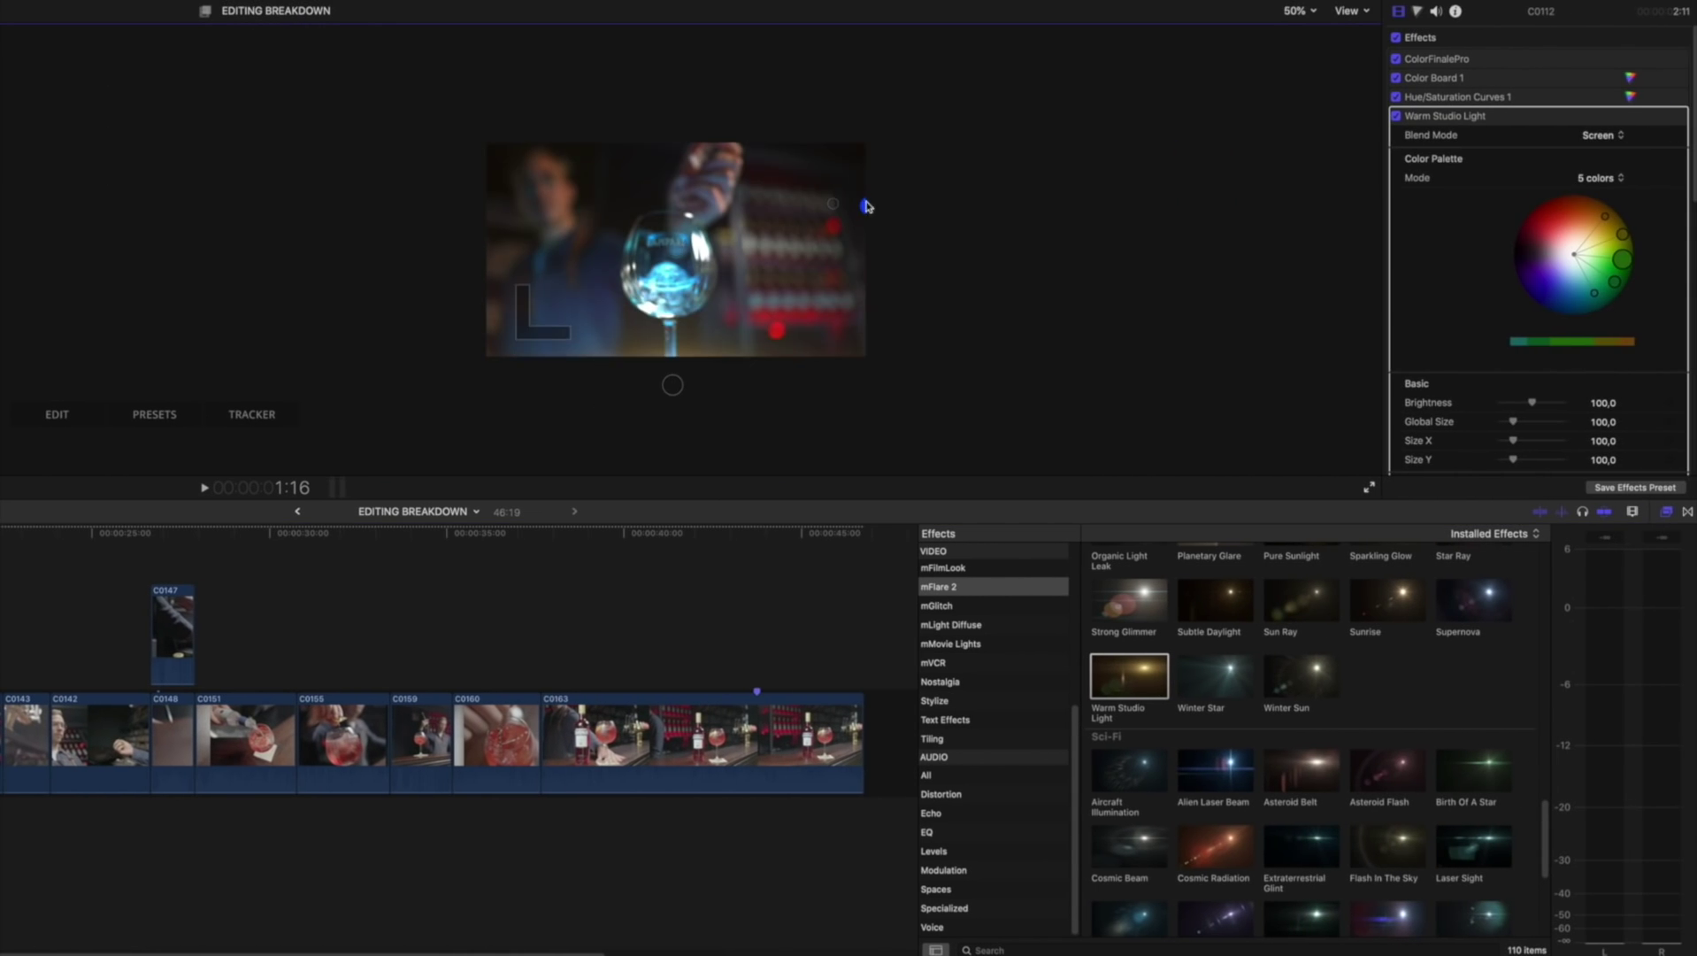
scroll(1536, 323, down, 3)
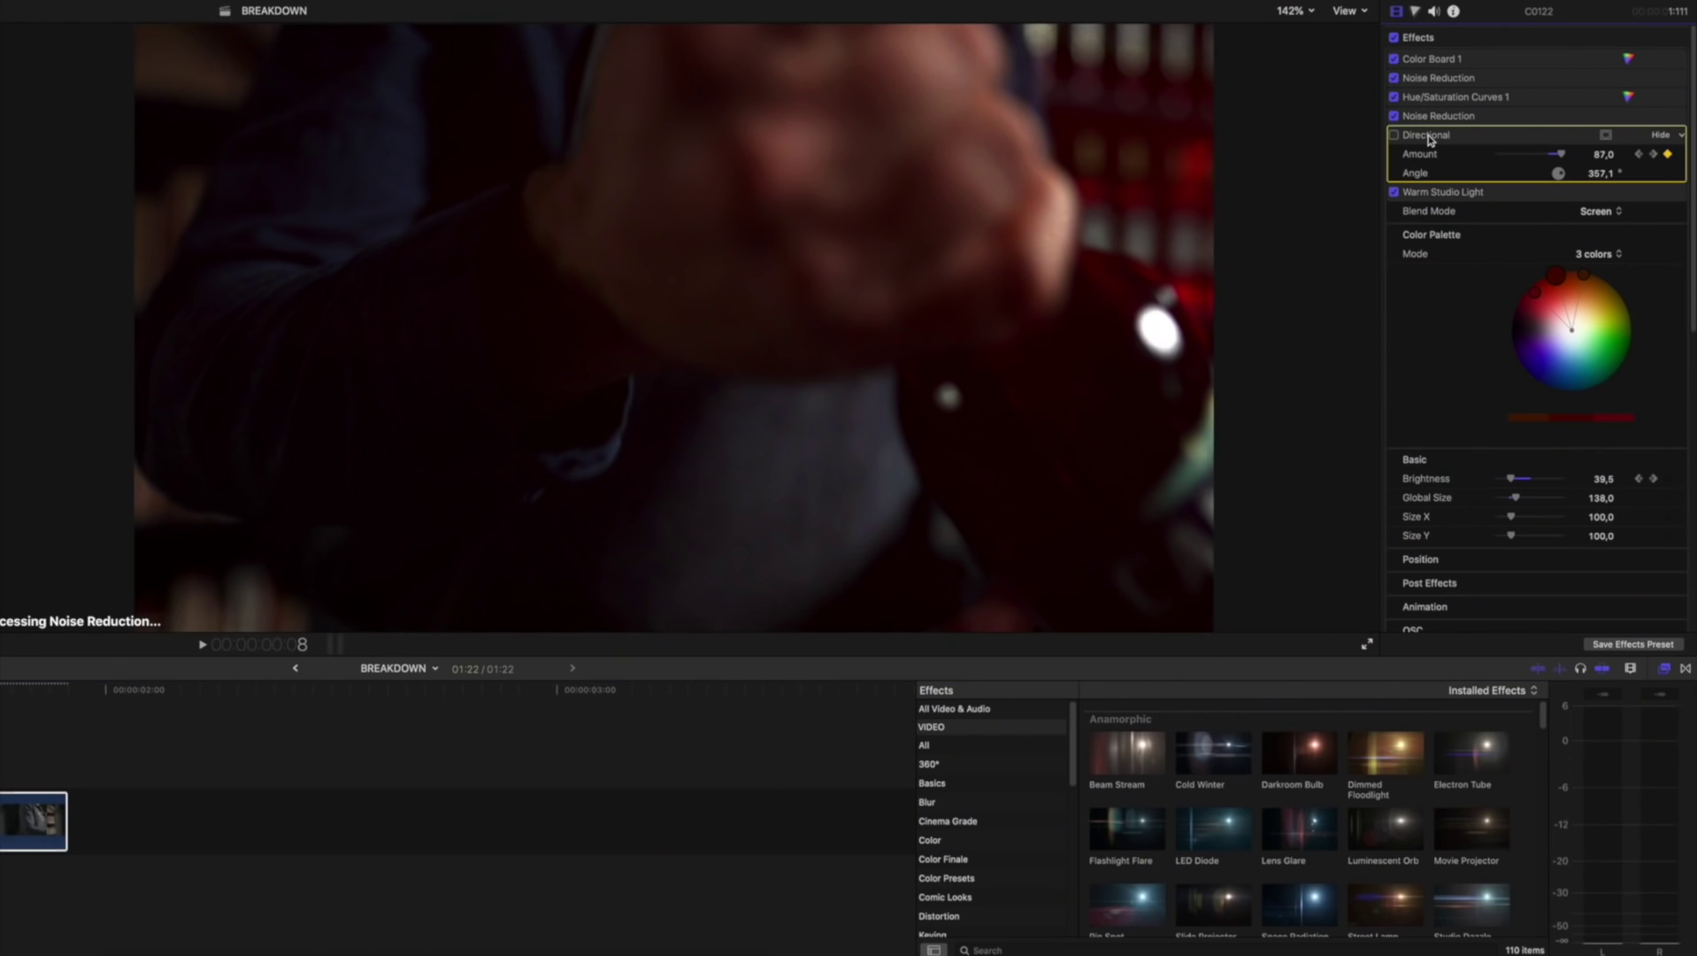
Enable the Directional blur, preview its Amount ramp, and switch off Warm Studio Light.
click(1396, 136)
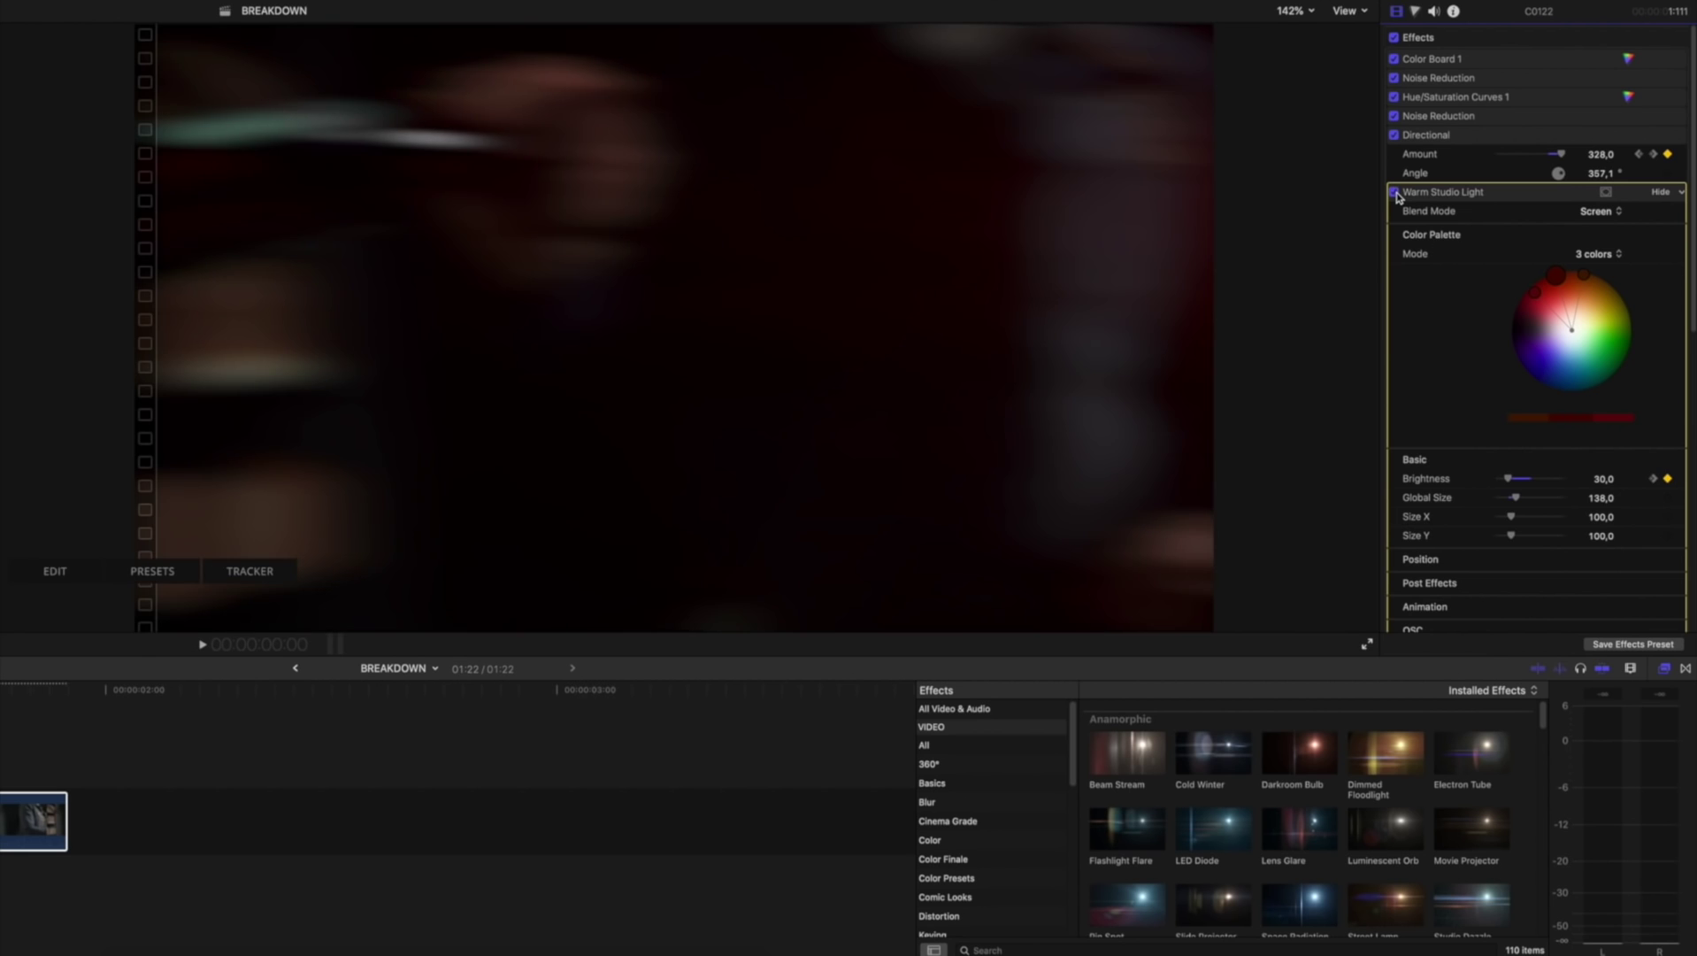
key(space)
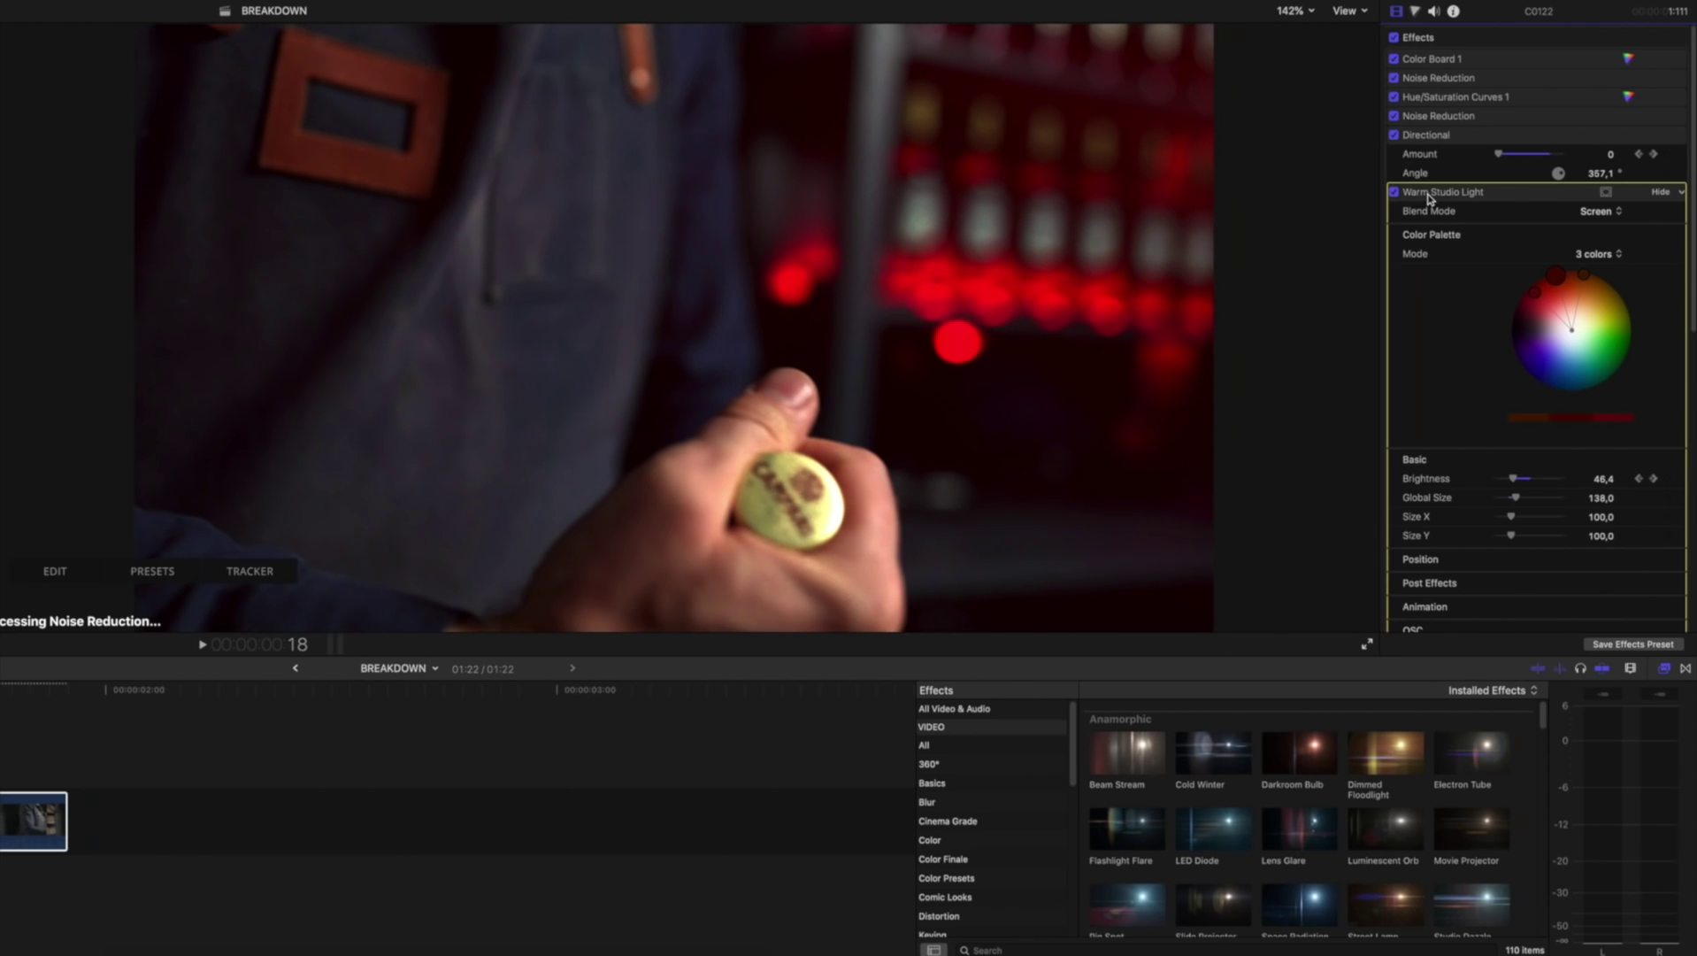
click(1396, 192)
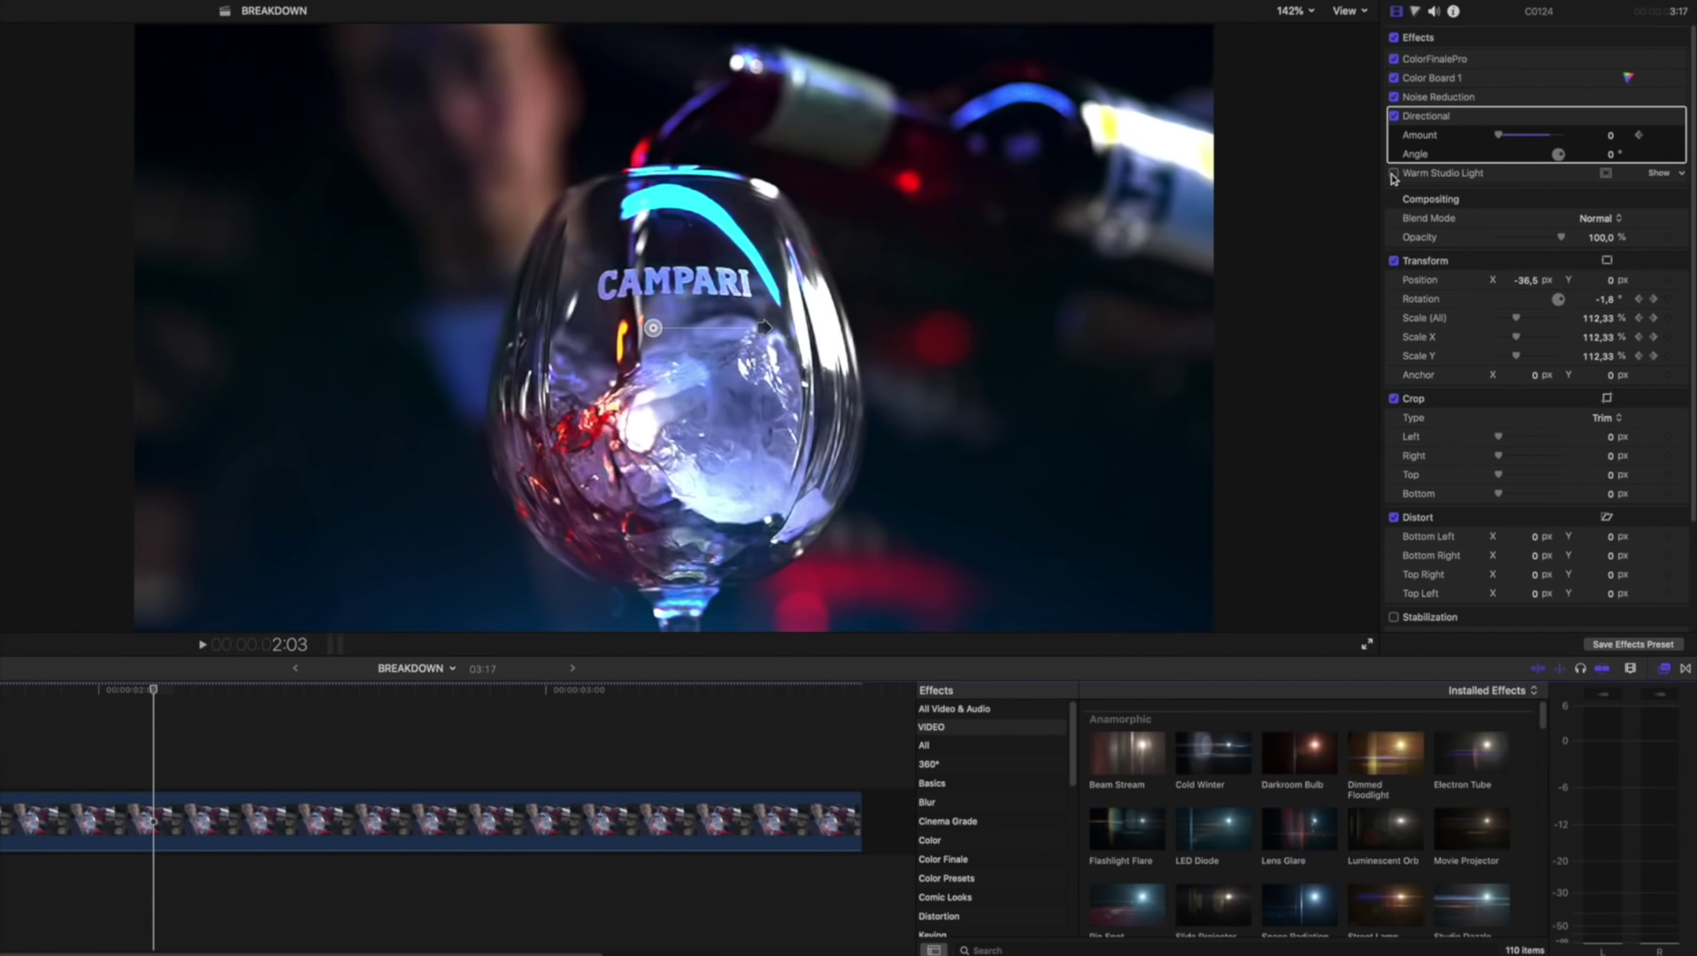
click(1394, 174)
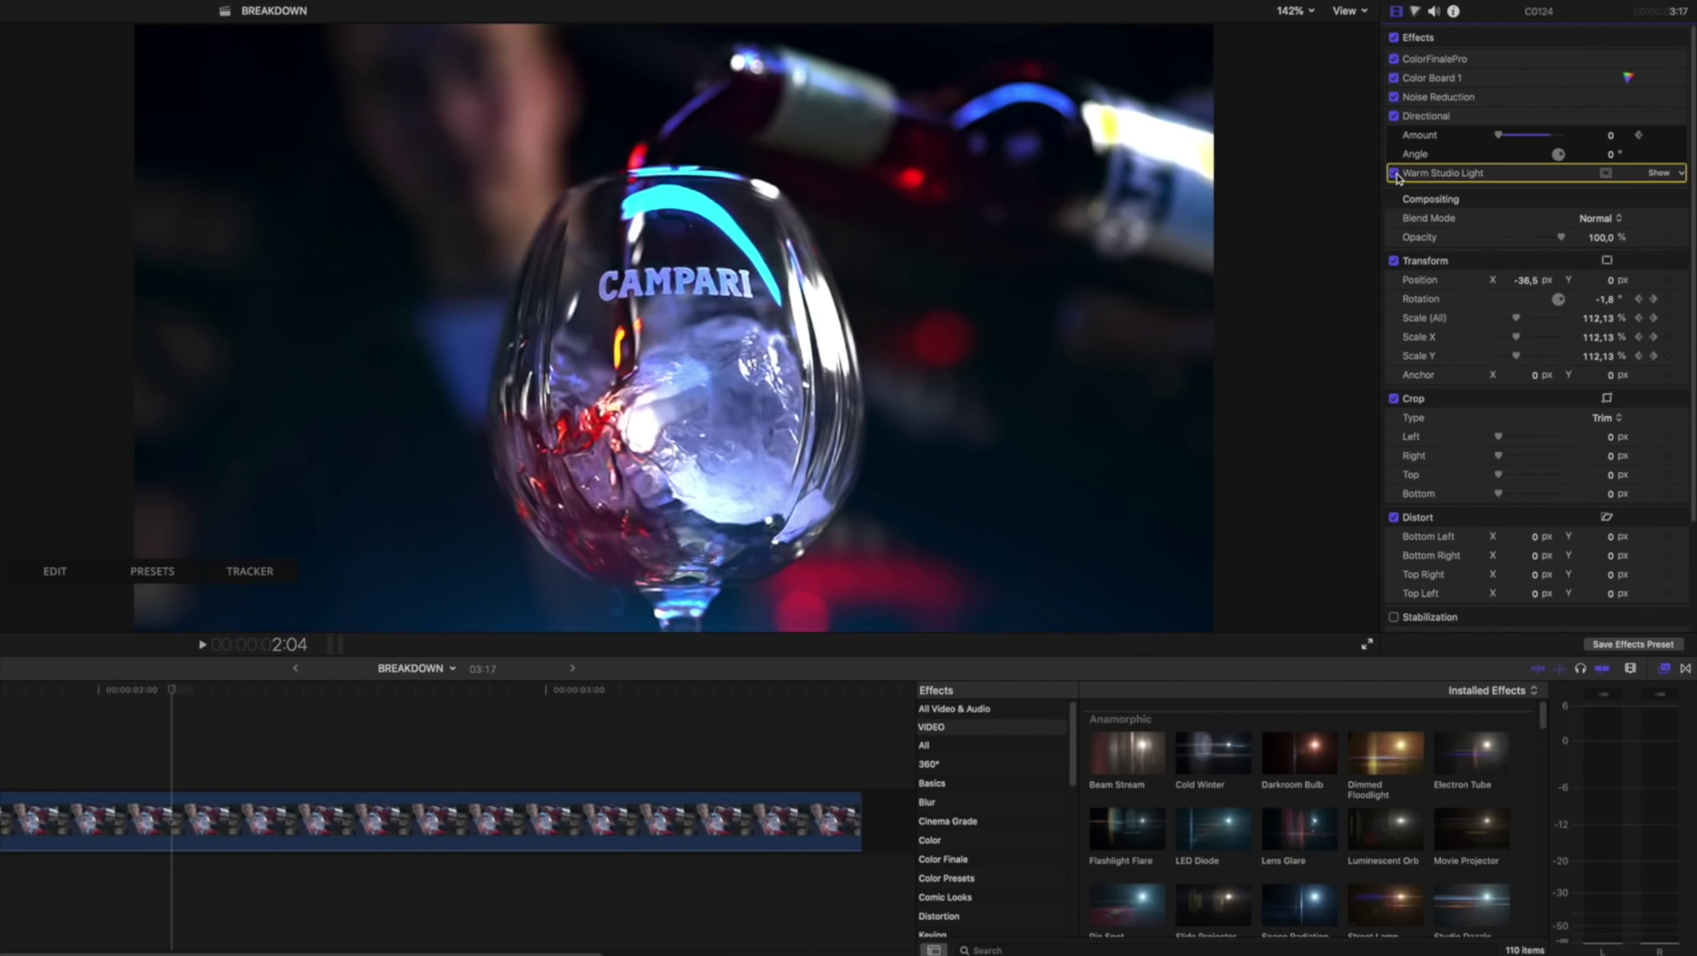
click(1394, 173)
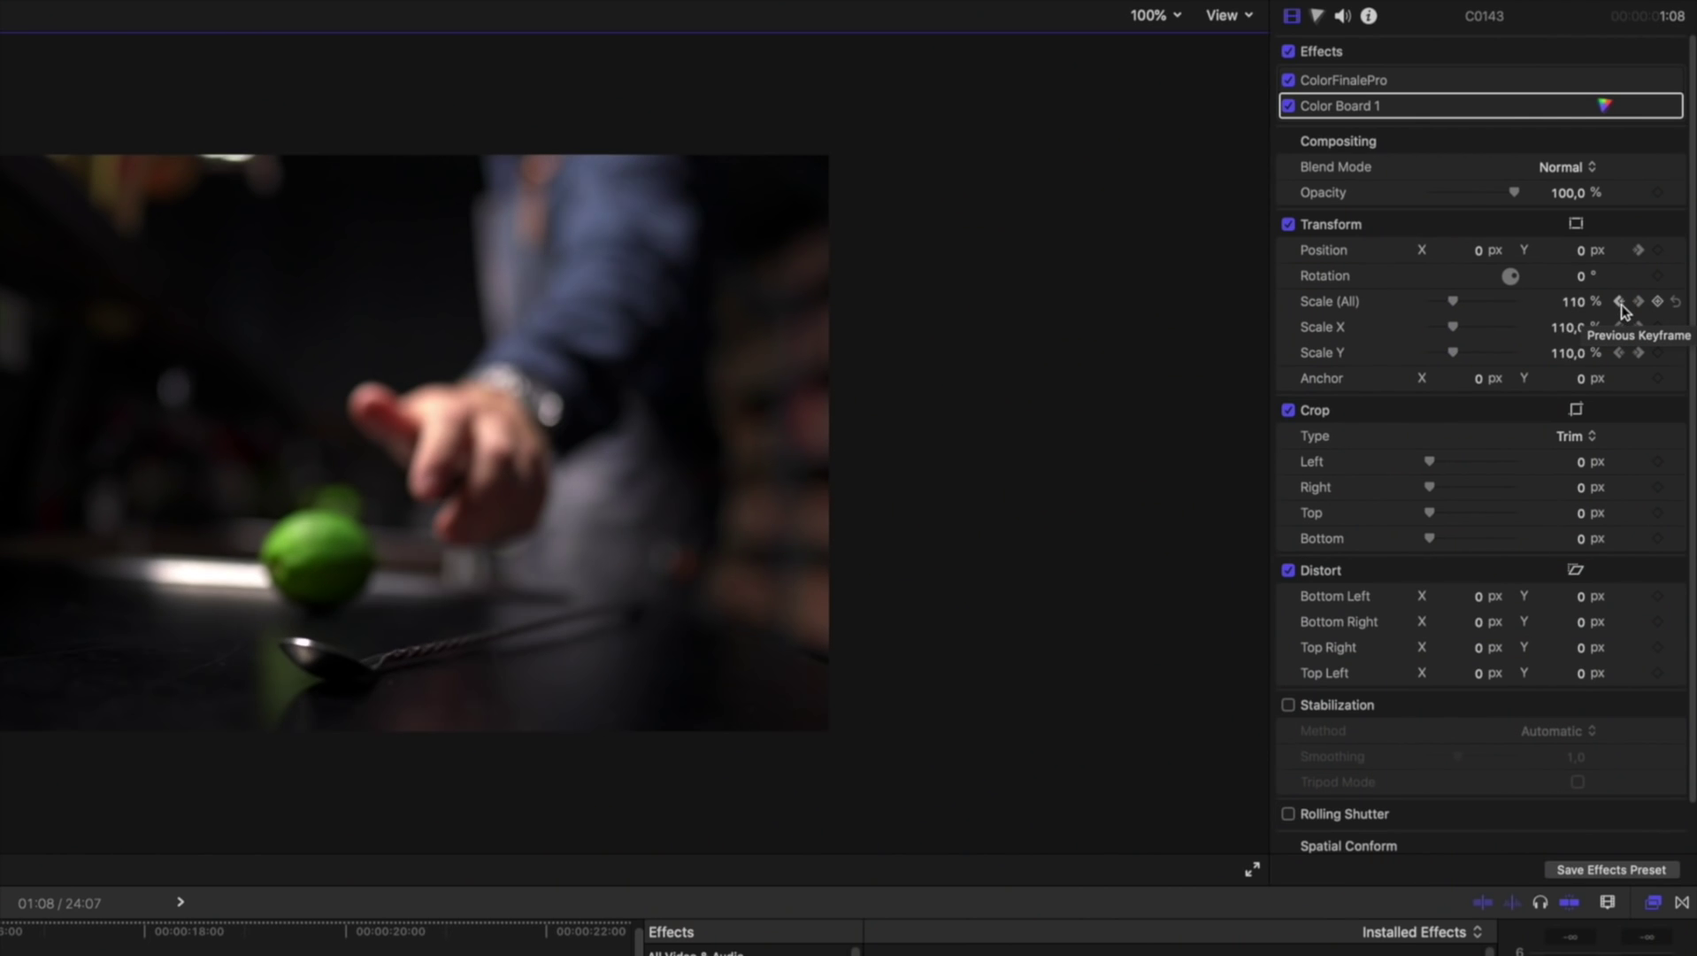
Jump back to the previous Scale keyframe on the lime shot.
click(1626, 312)
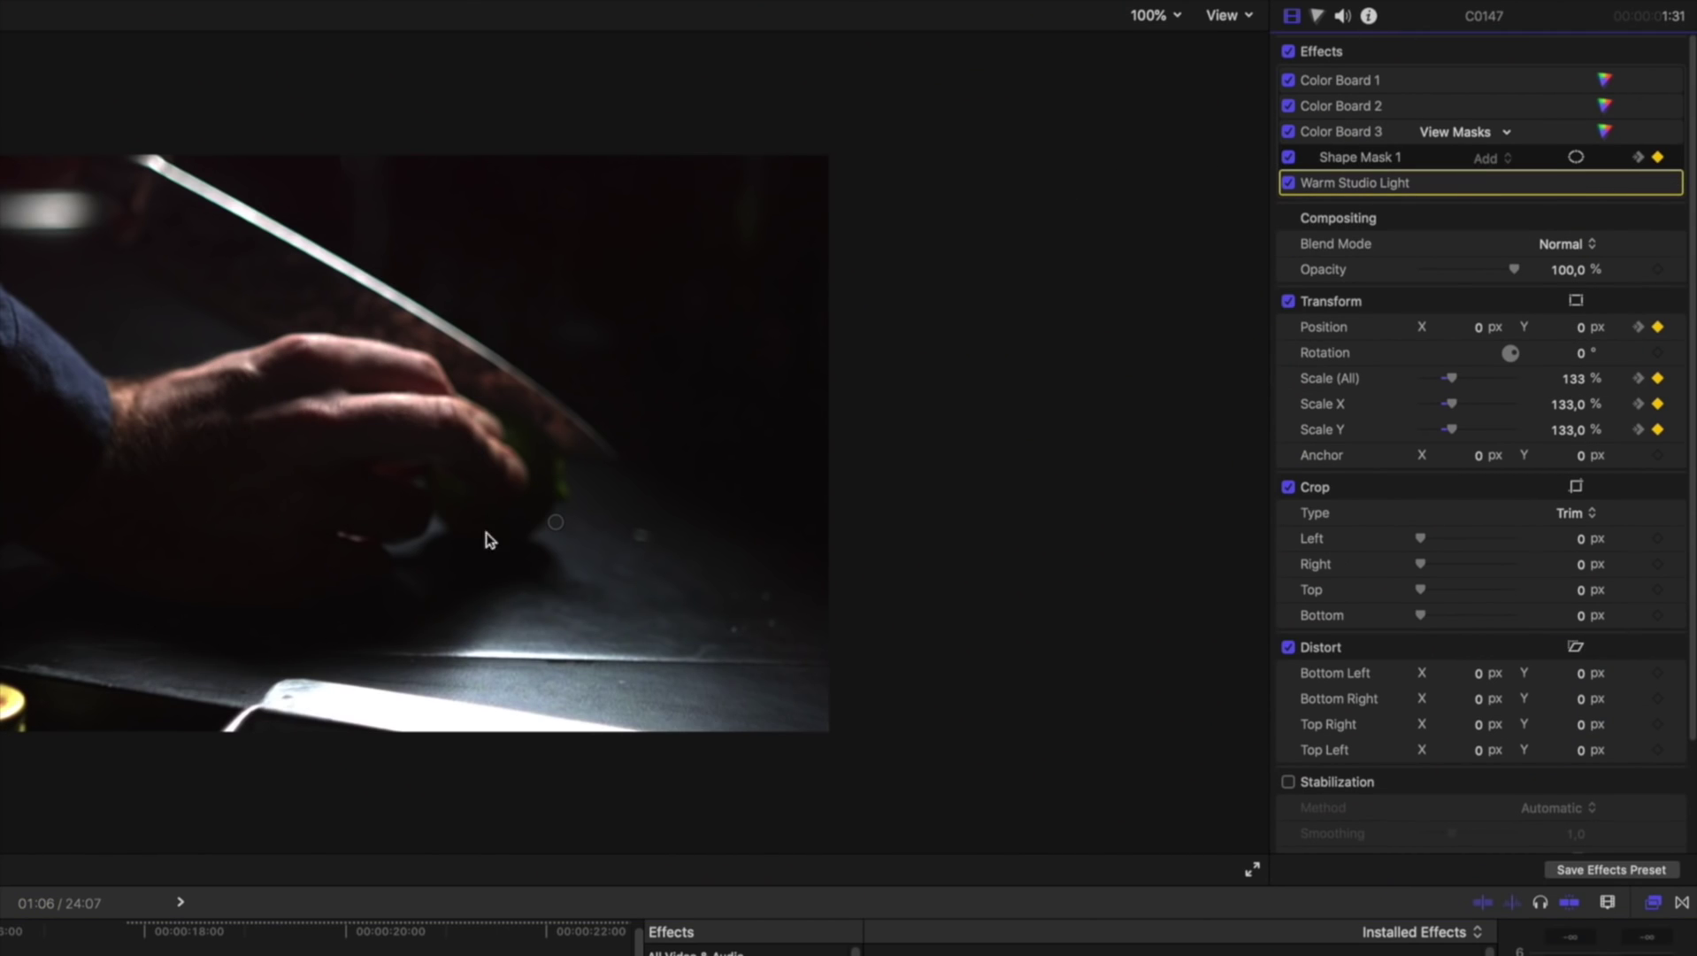
Set the viewer zoom to 50% so the hand shot's whole elliptical glass mask is visible.
click(1180, 15)
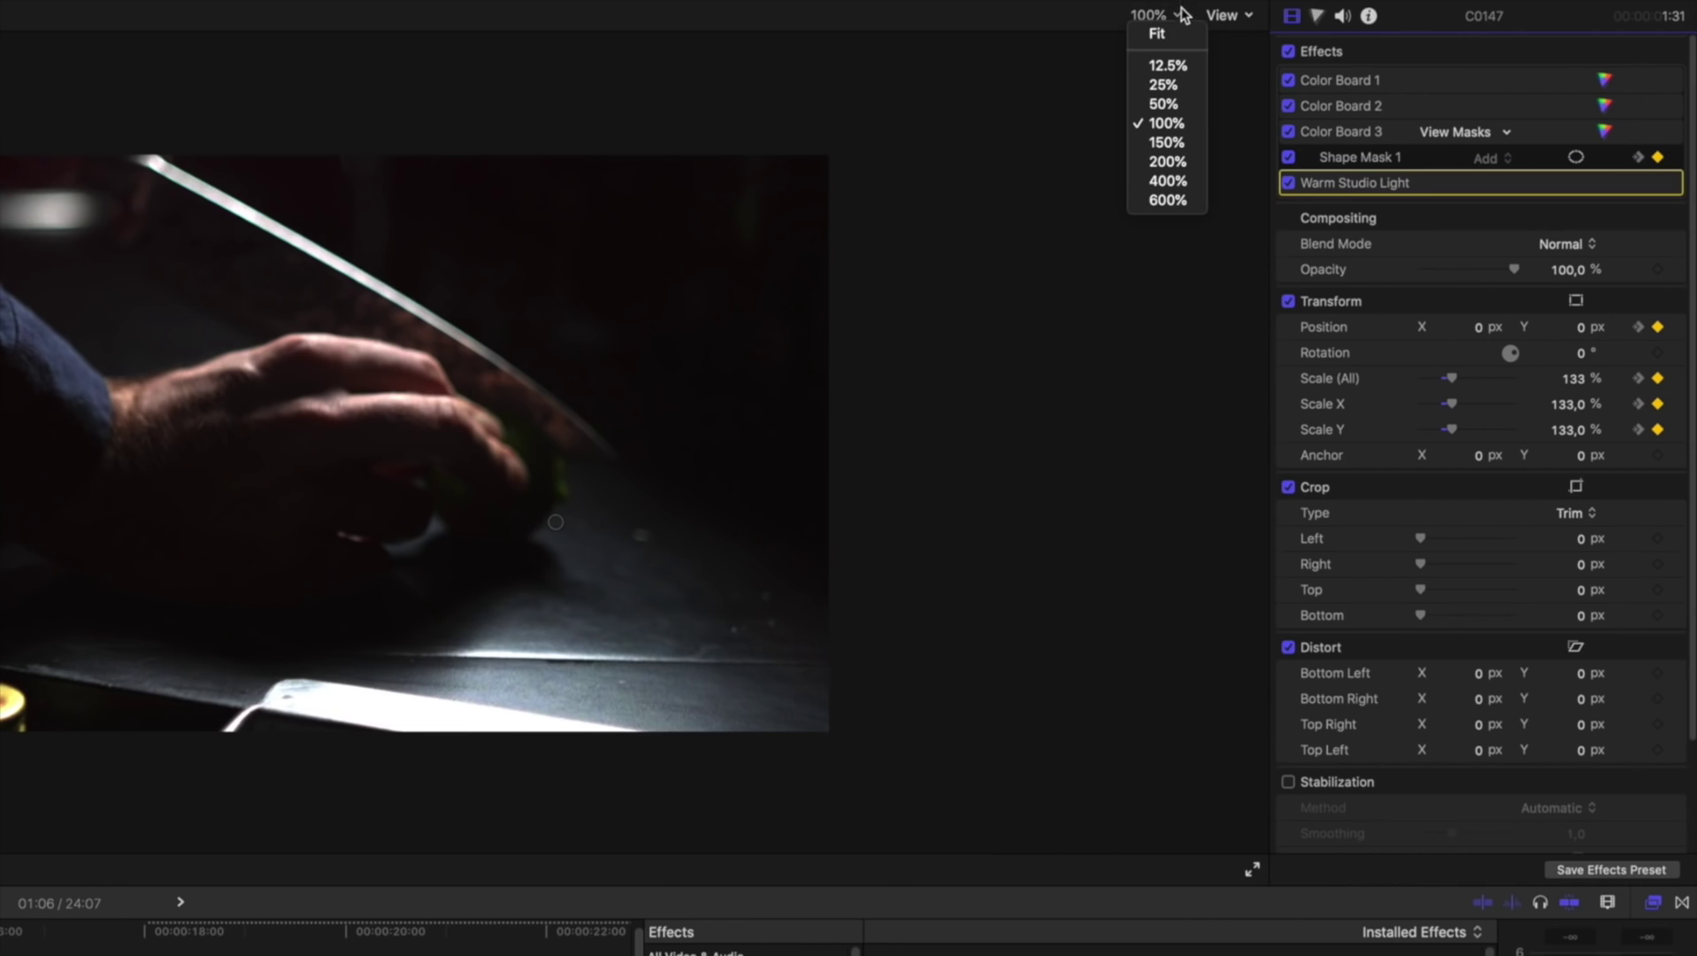
click(1165, 105)
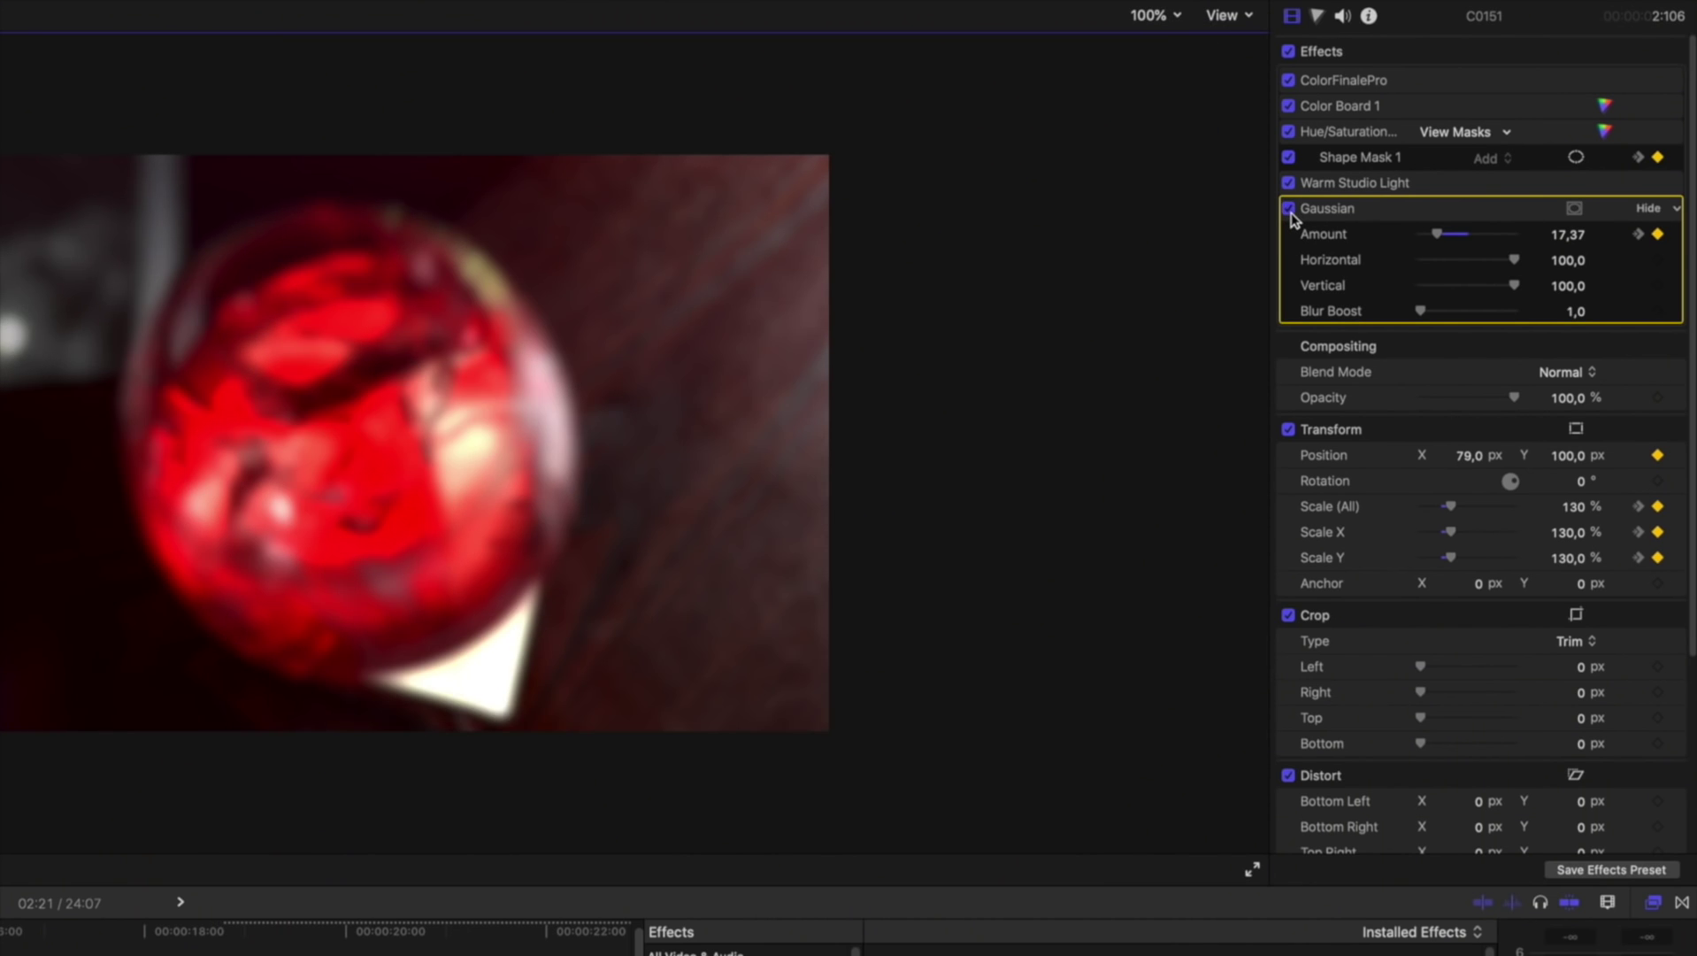
Play the lime-squeeze shot to preview the Gaussian blur and scale keyframes.
key(space)
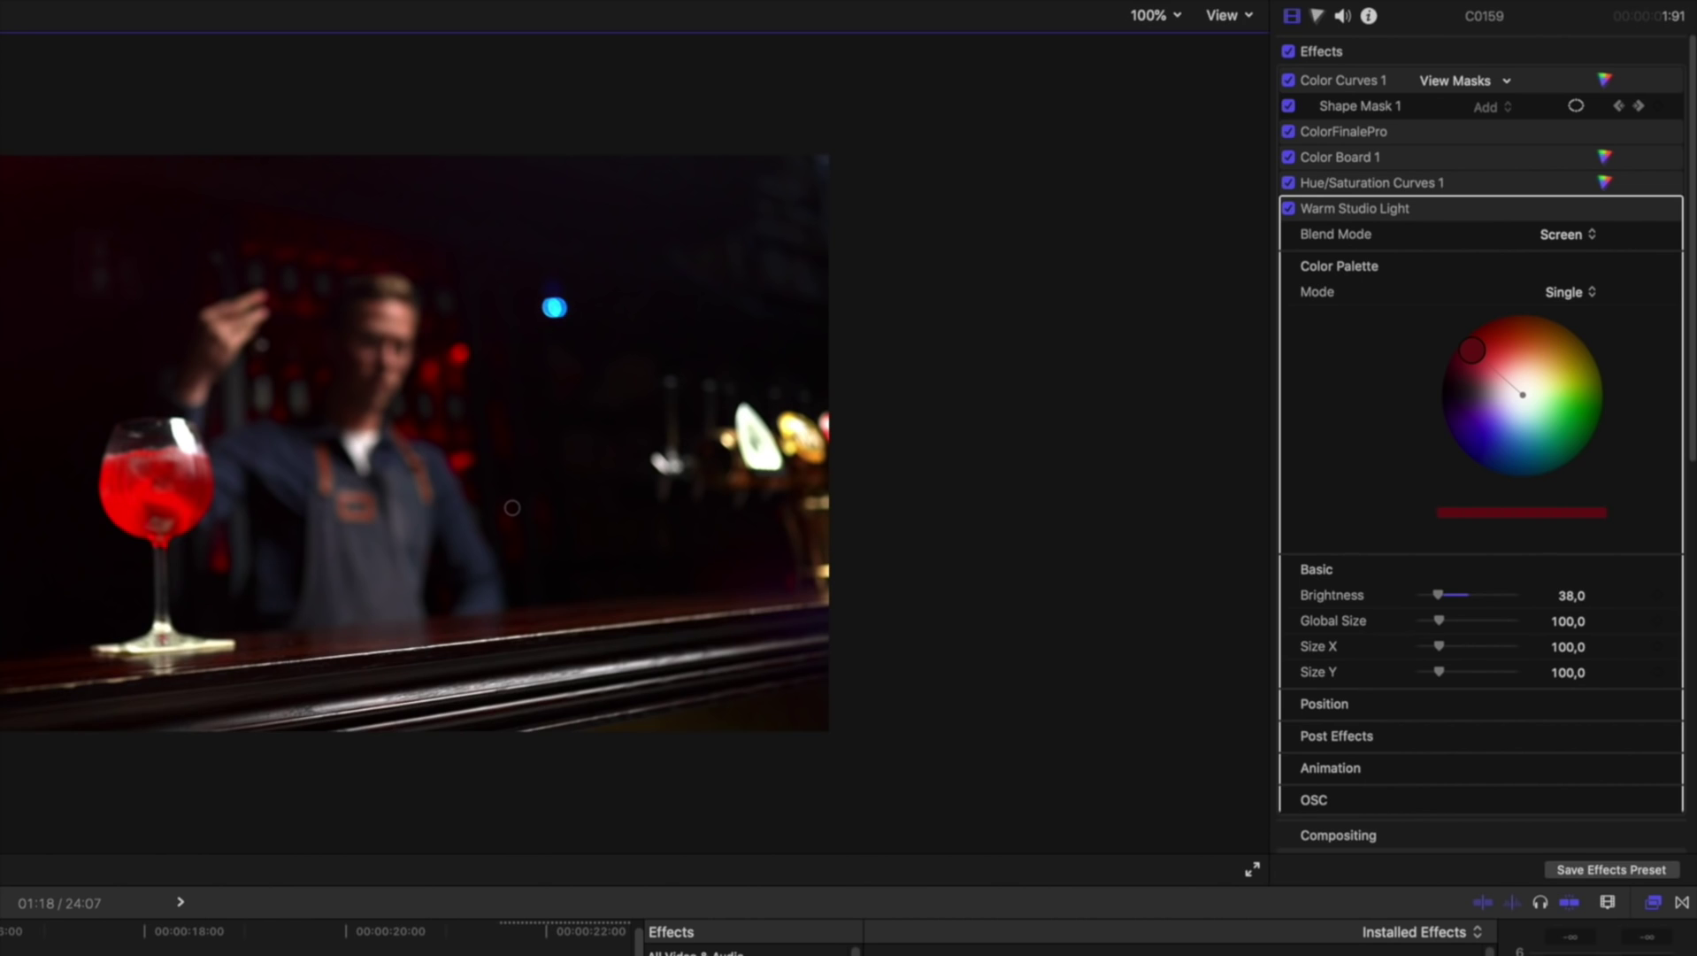
Collapse the Warm Studio Light settings and switch off the ColorFinalePro grade.
click(1651, 211)
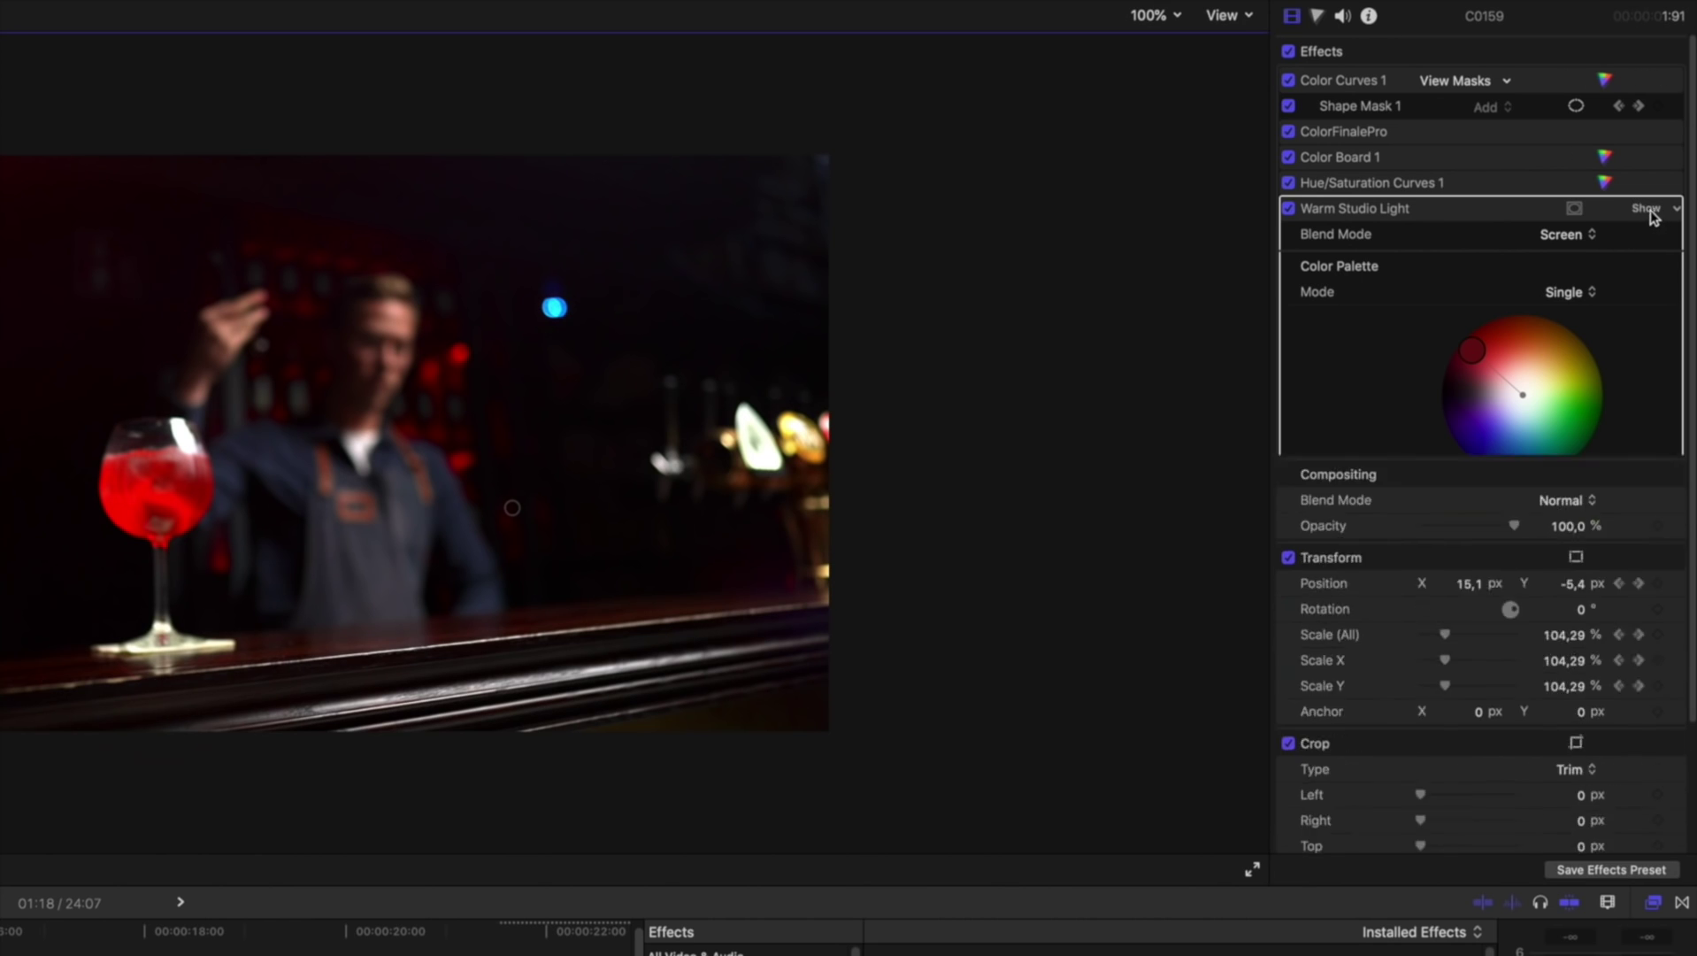
click(1289, 132)
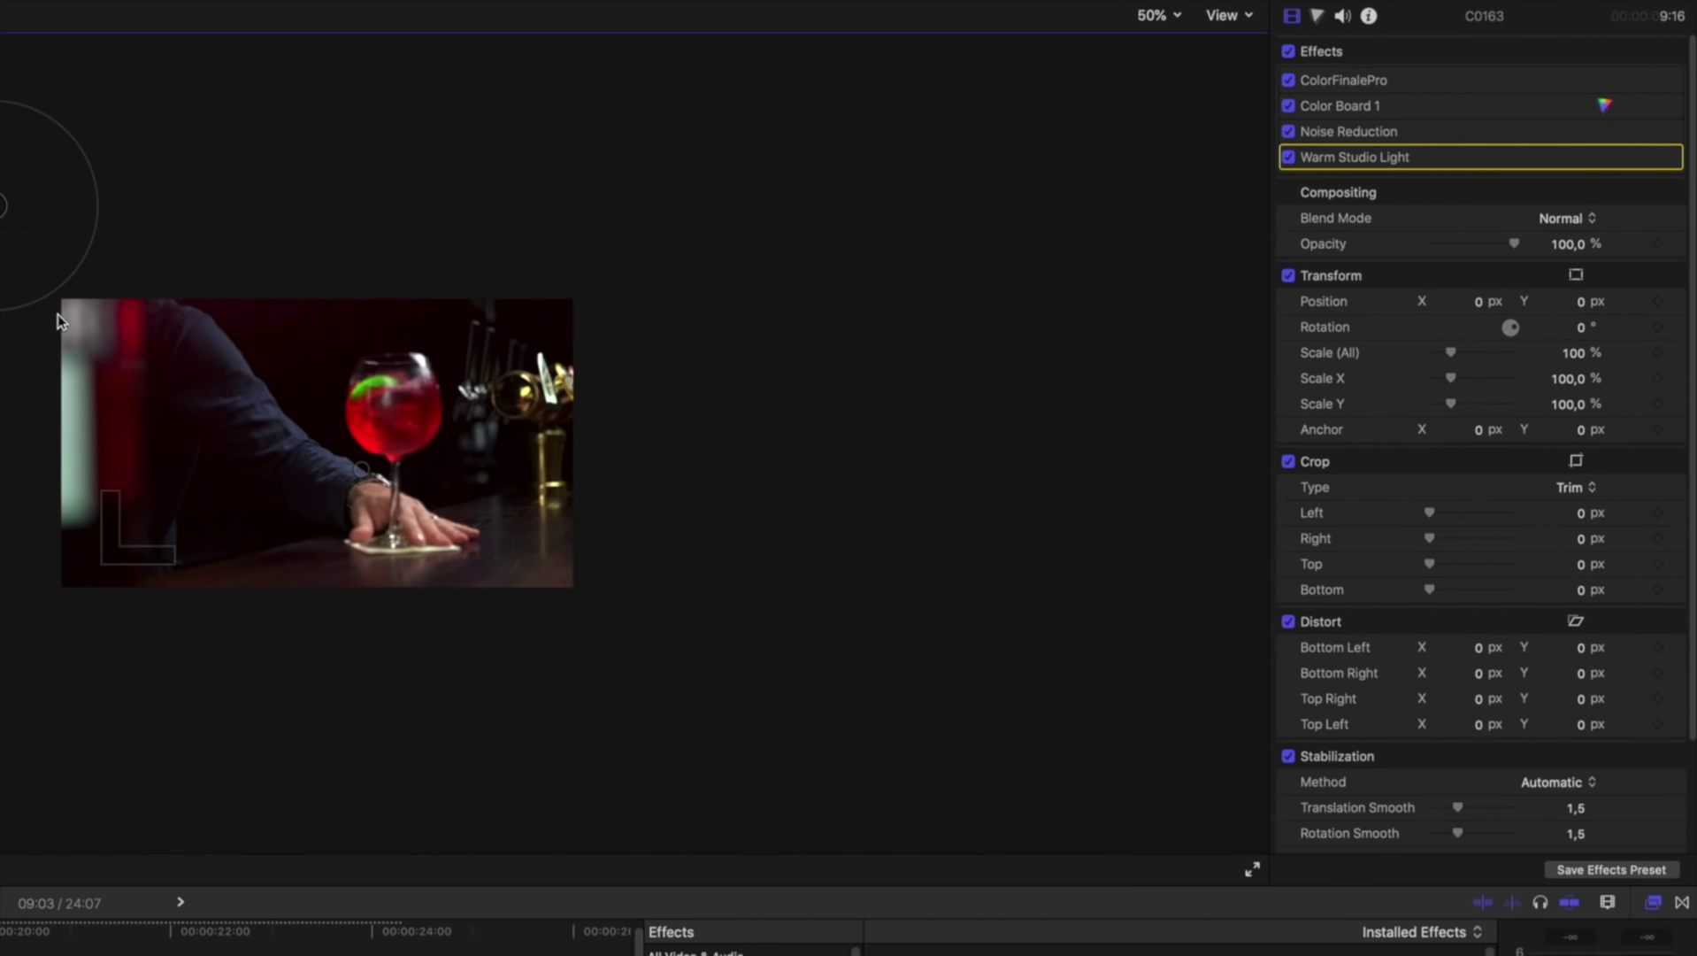
Drag the Warm Studio Light glow onto the clip's top-left and expand the ColorFinalePro settings.
drag(62, 321, 2, 226)
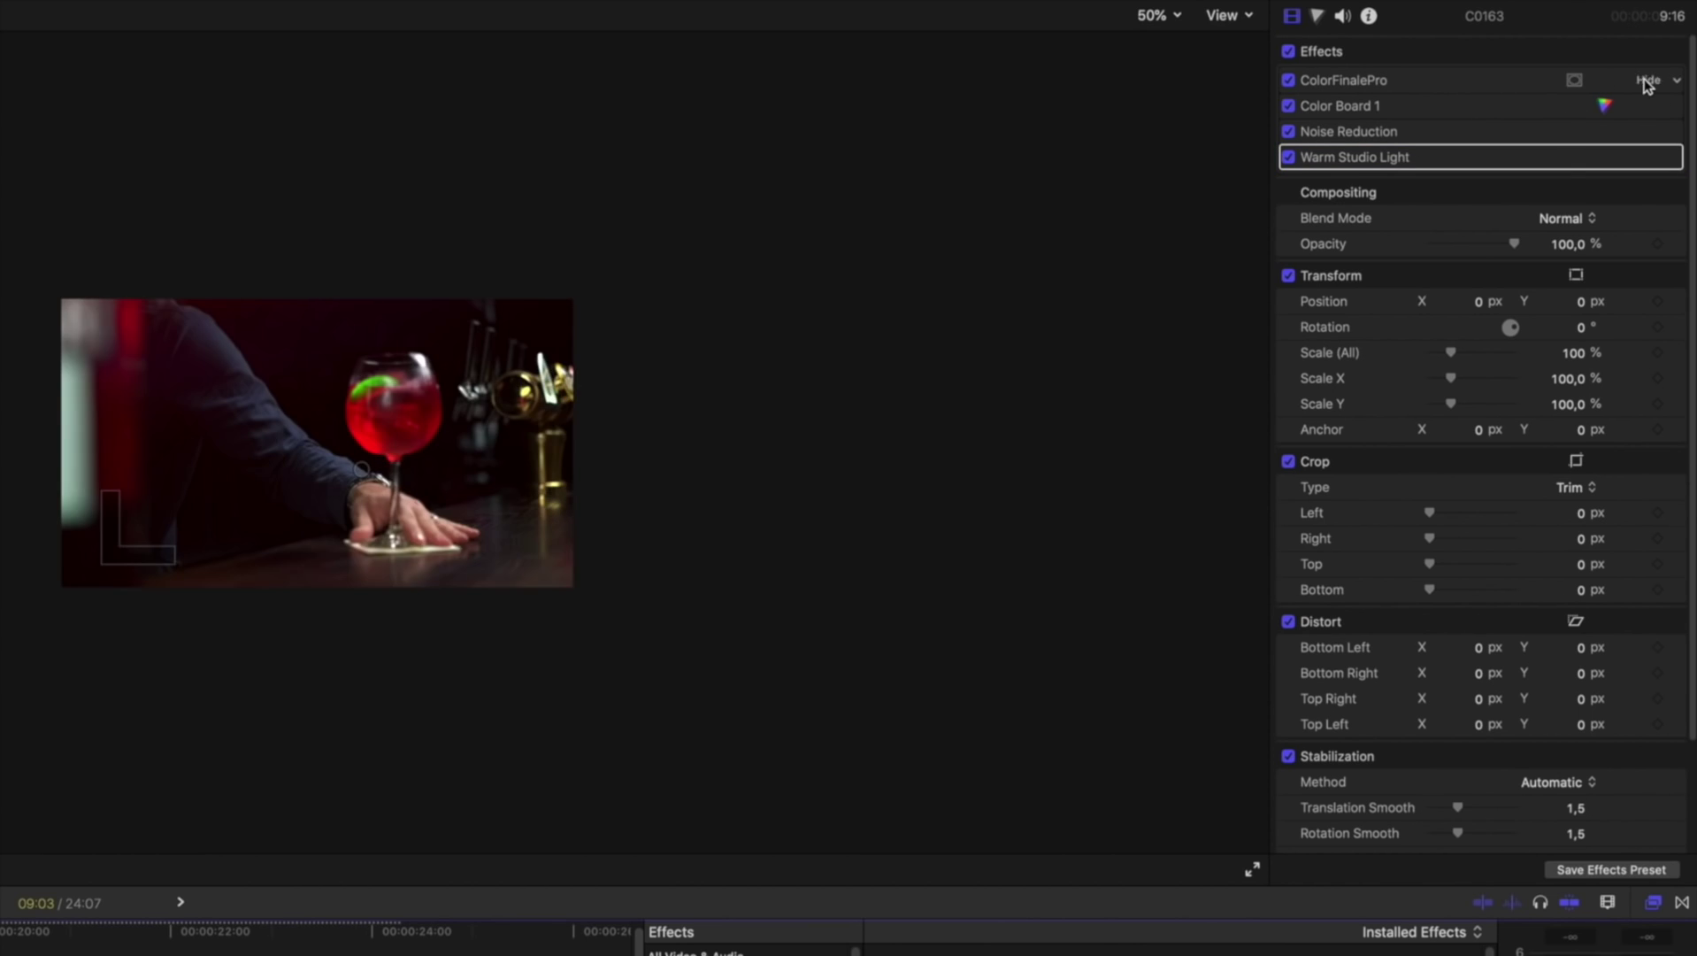
click(1647, 80)
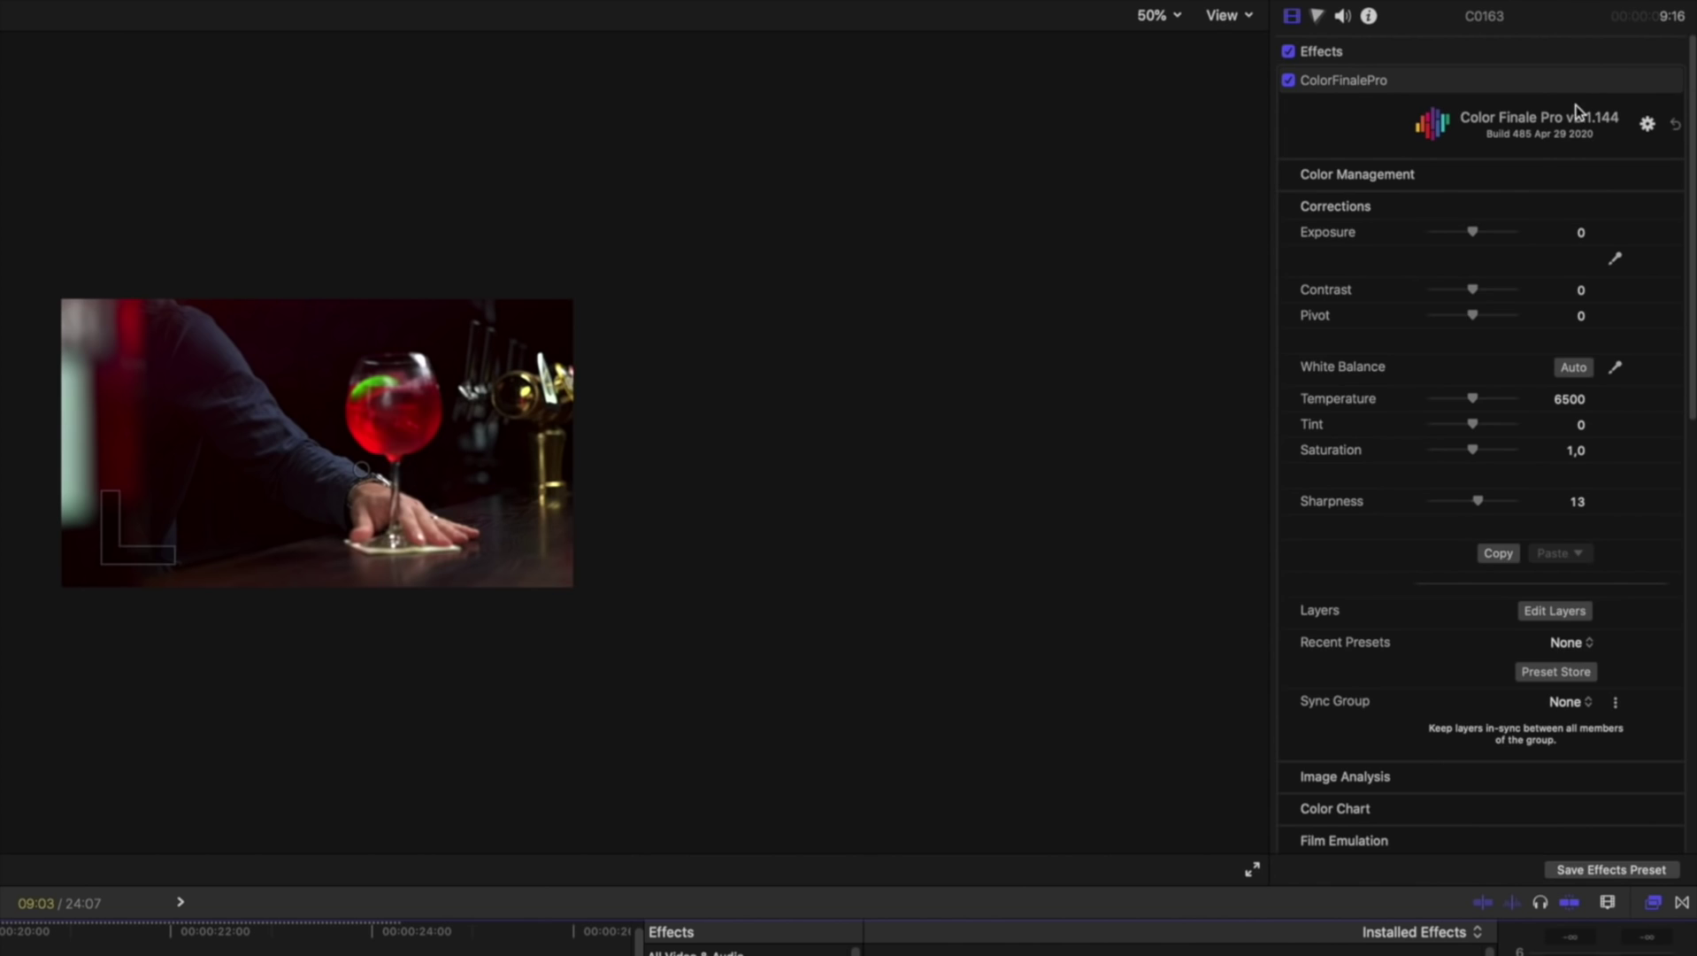
Show the Bezier Path mask around the glass in the Color Finale layers, then play to check it.
click(1557, 611)
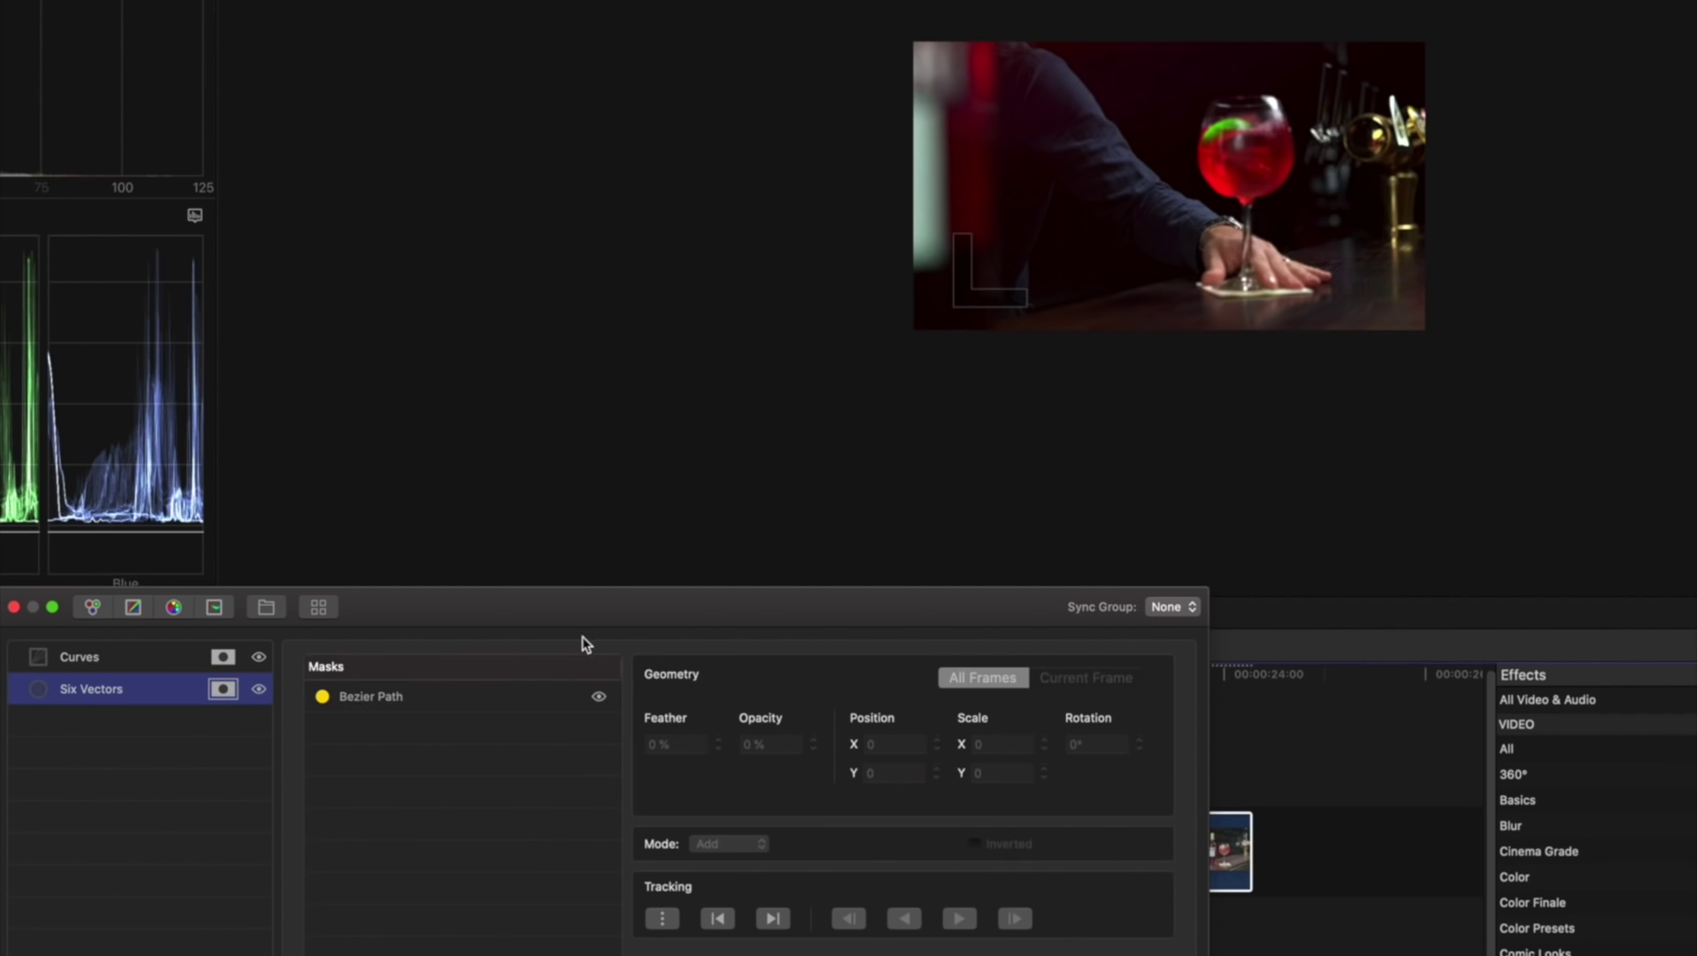
click(372, 697)
key(space)
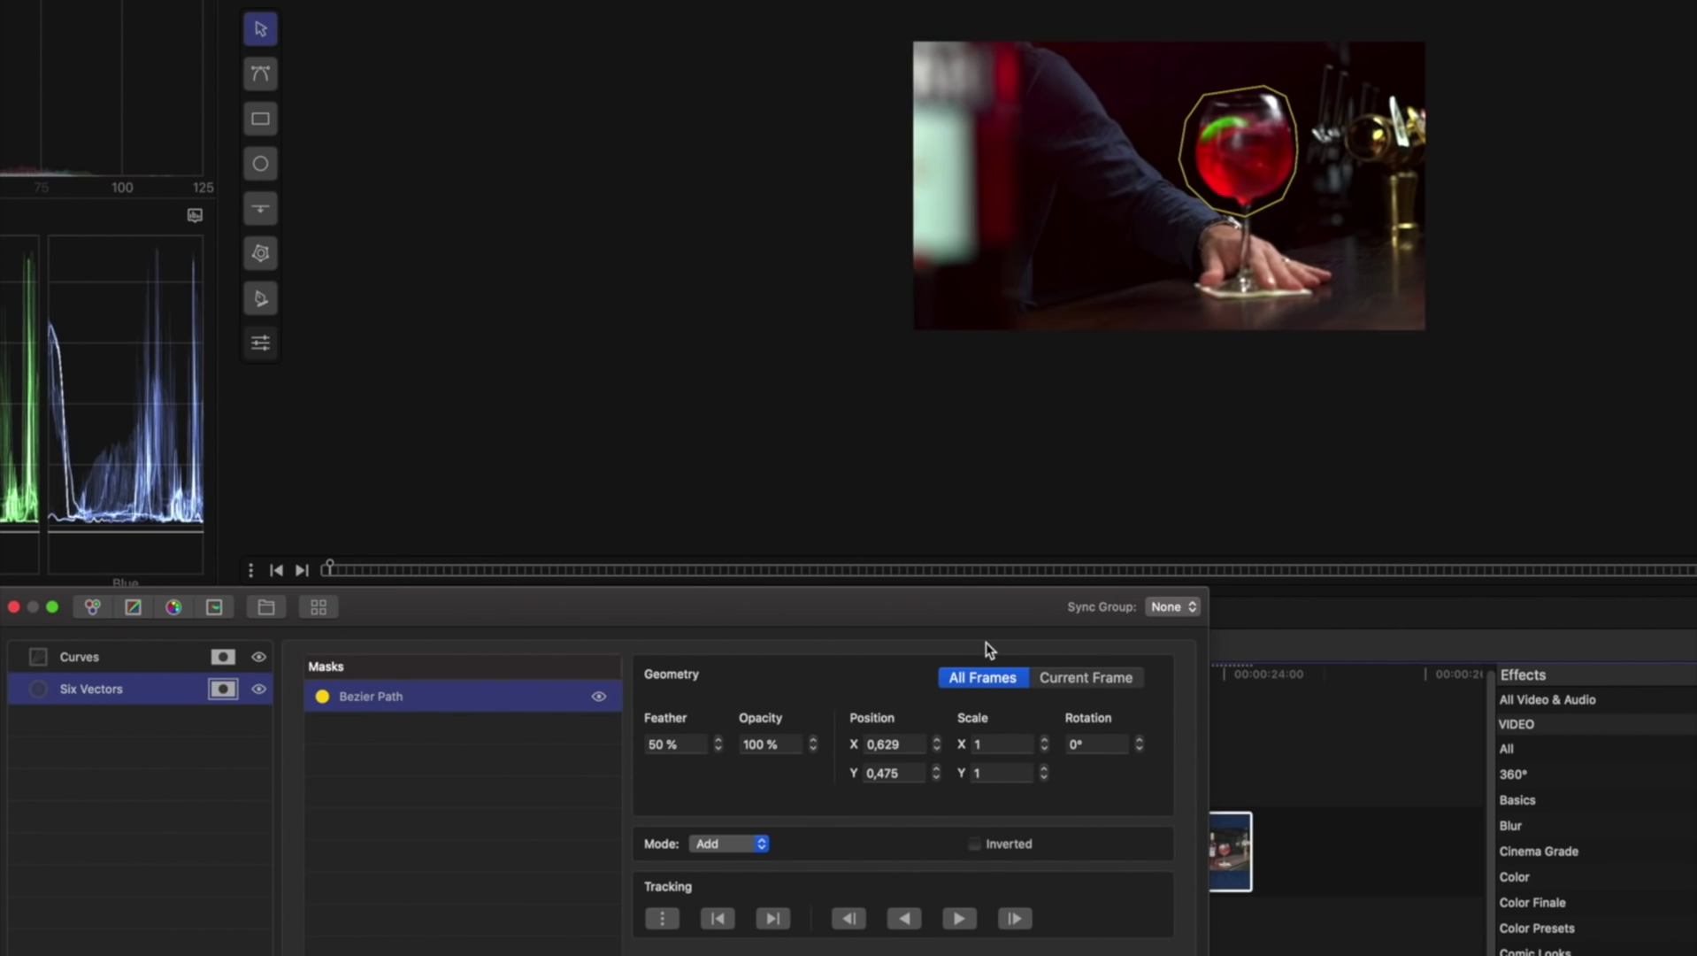